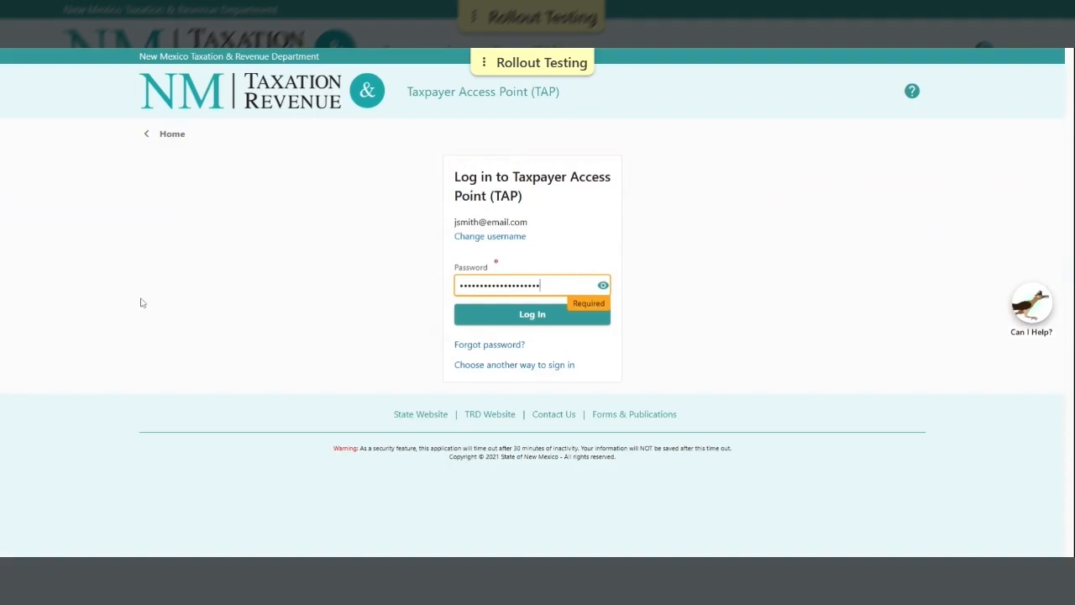
- Log in to the taxpayer account and complete two-step verification with the automatically populated security code
click(456, 316)
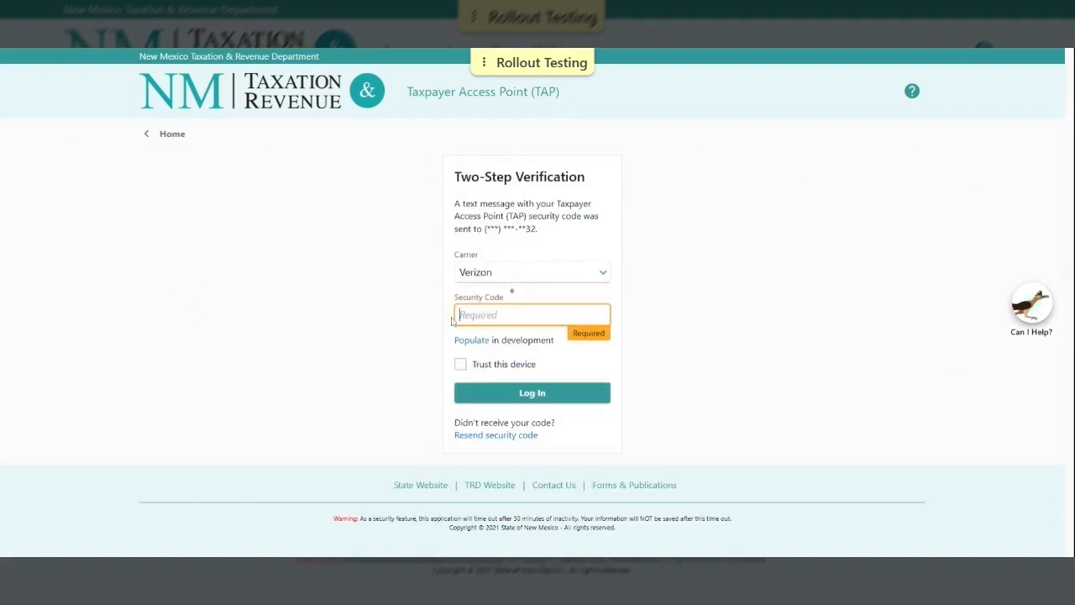
click(473, 341)
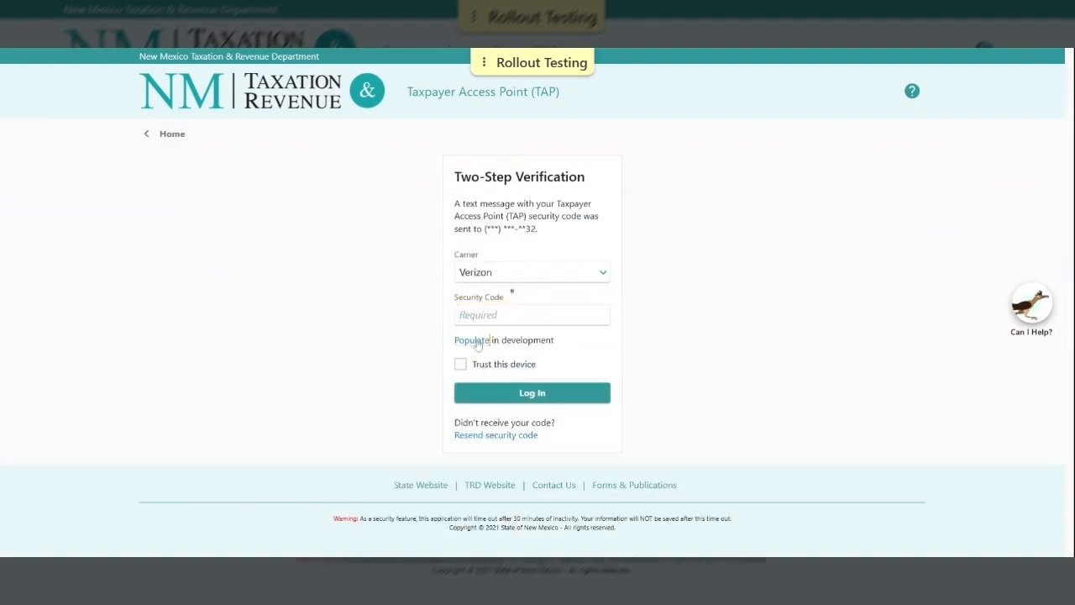
click(529, 392)
- Open the list of all returns for the Gross Receipts Tax account that shows the 2025 semiannual return
scroll(529, 385, down, 1)
scroll(529, 384, down, 2)
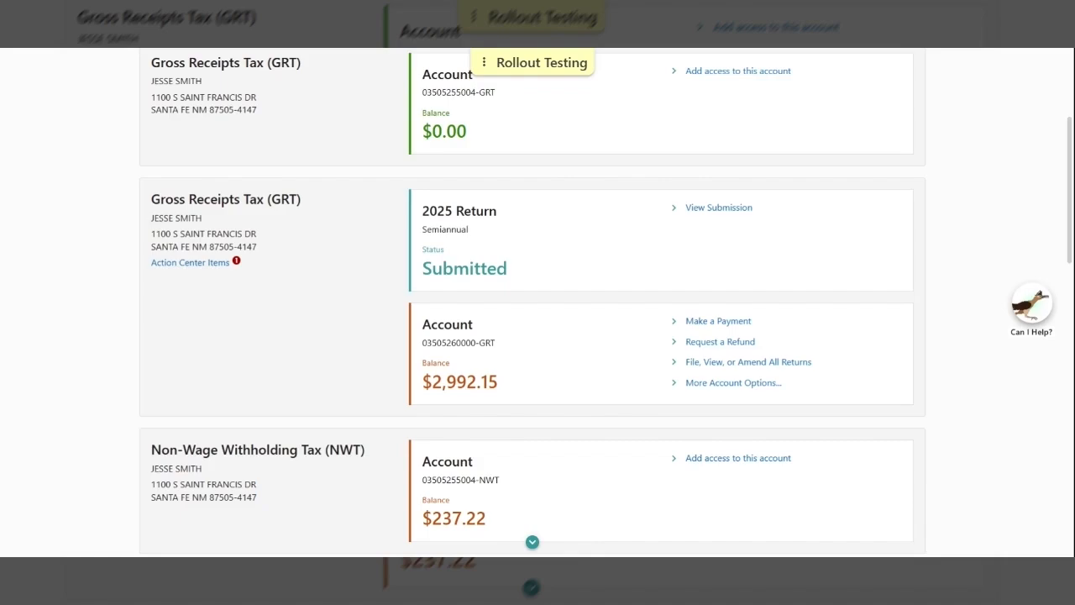
click(695, 364)
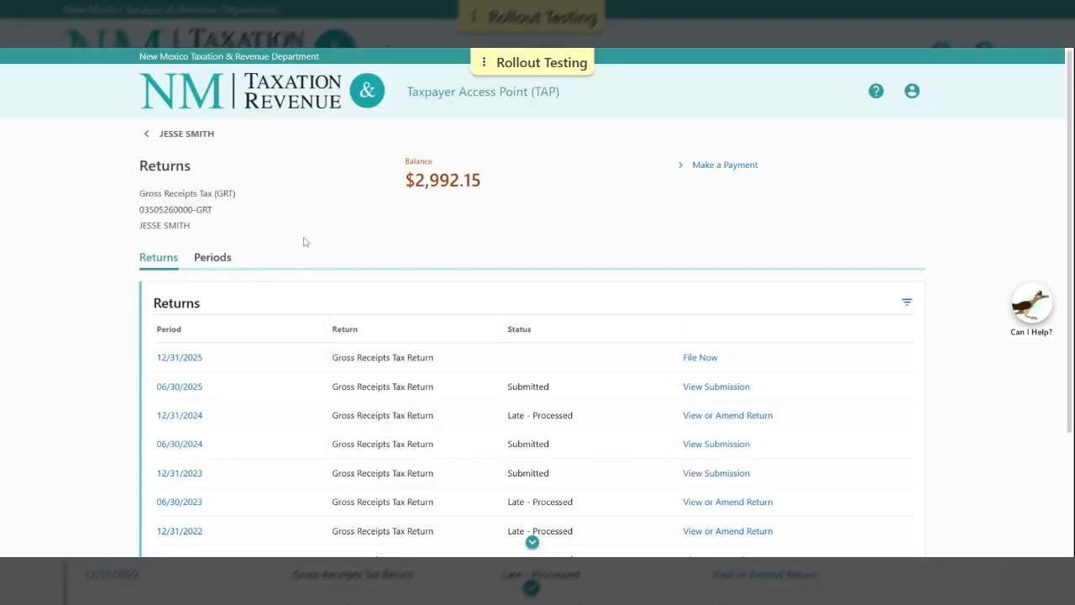
- Open the Gross Receipts Tax return for the 12/31/2024 period and start amending it
scroll(7, 335, down, 1)
scroll(6, 335, down, 1)
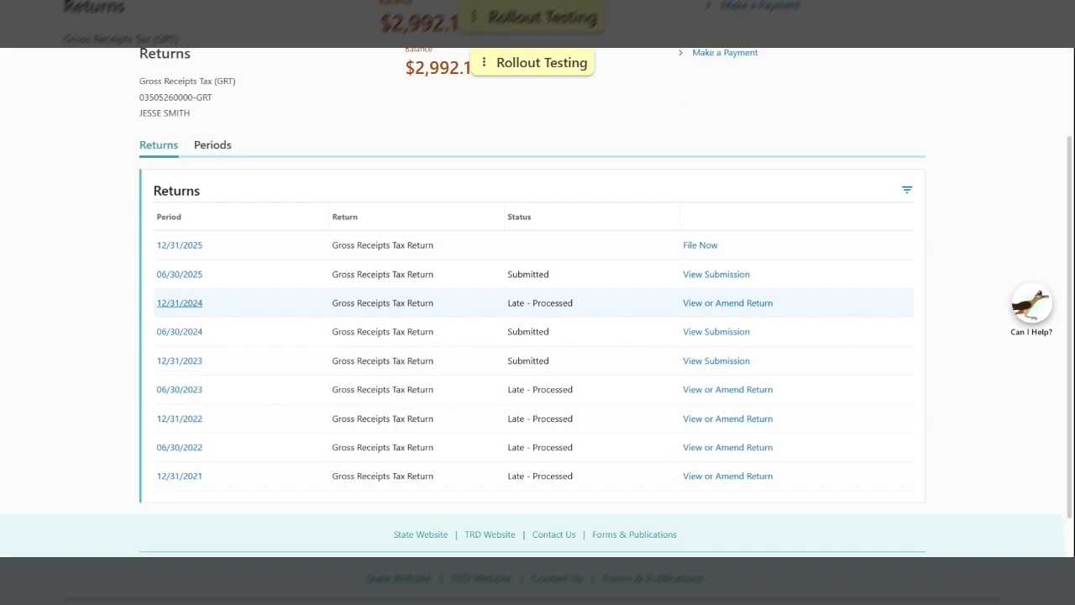
click(196, 308)
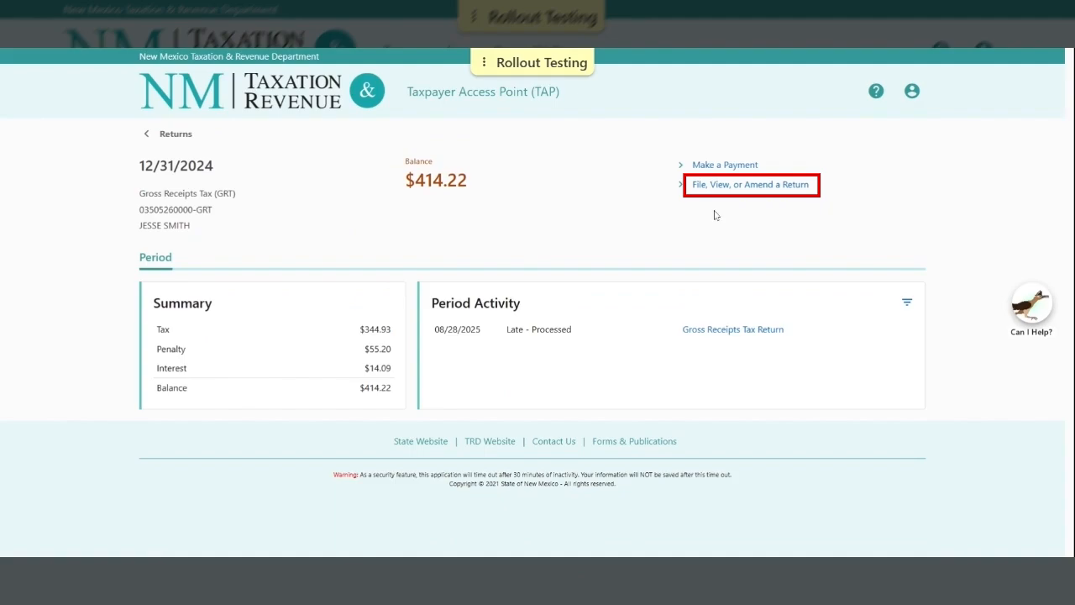
click(734, 192)
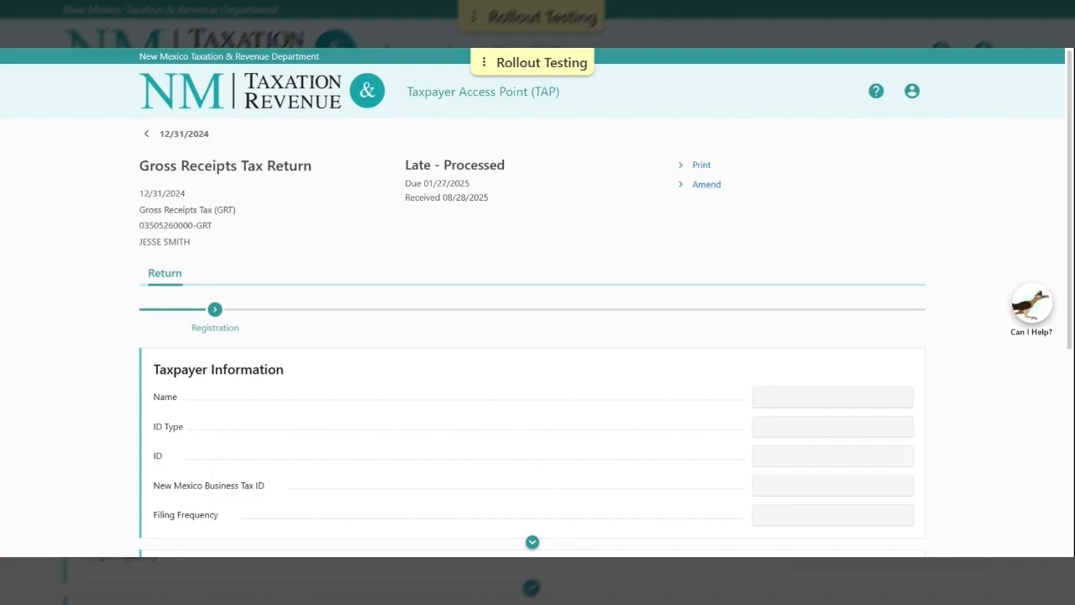
click(706, 185)
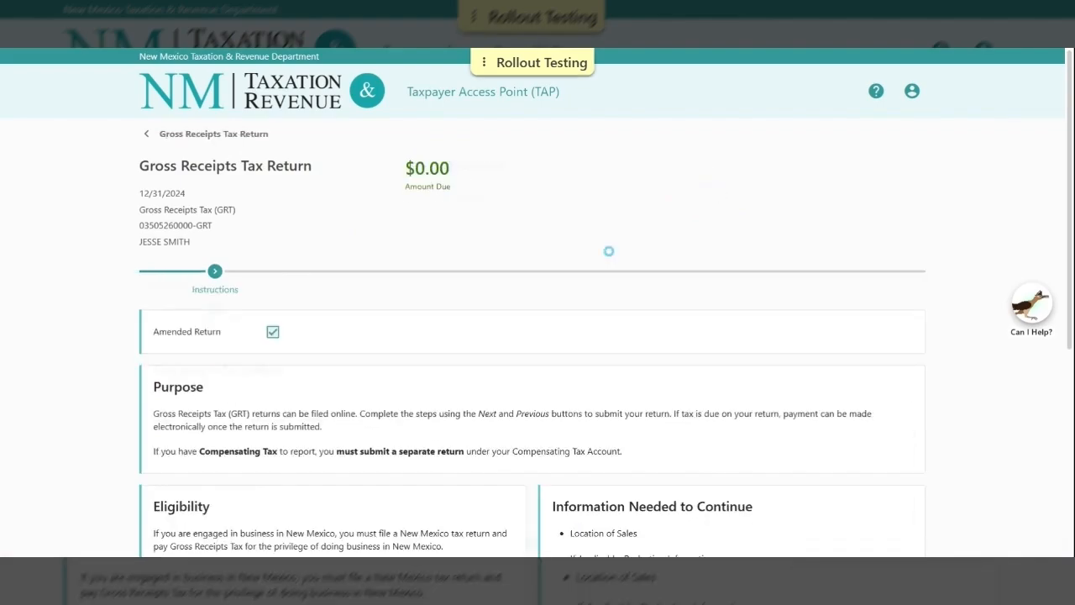
- Read through the Instructions and Registration pages of the amended return and continue to Gross Receipts
scroll(609, 252, down, 1)
scroll(609, 255, down, 2)
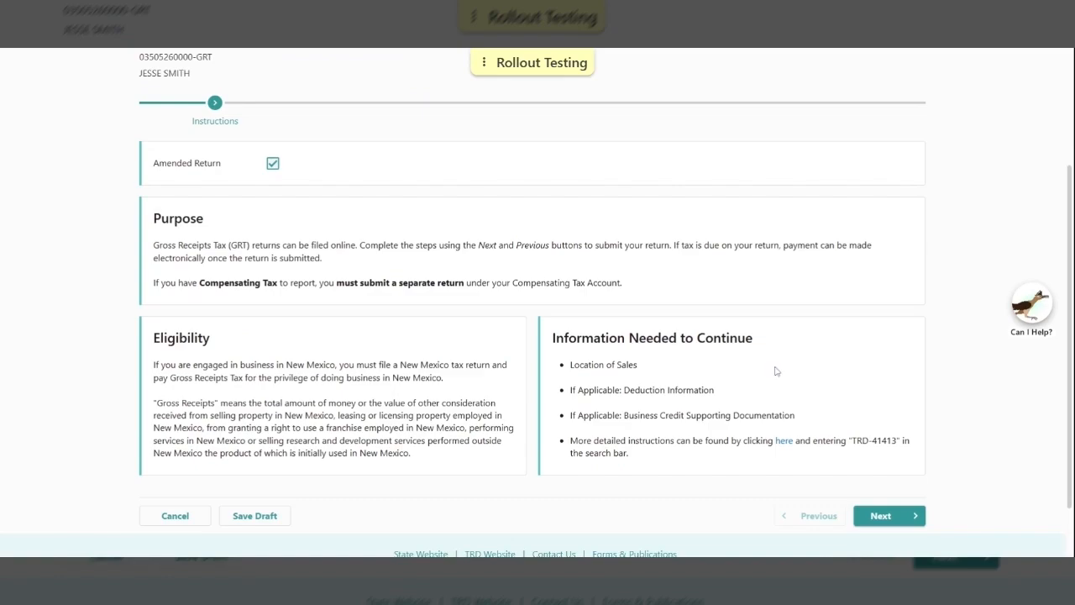
click(892, 526)
scroll(546, 266, down, 2)
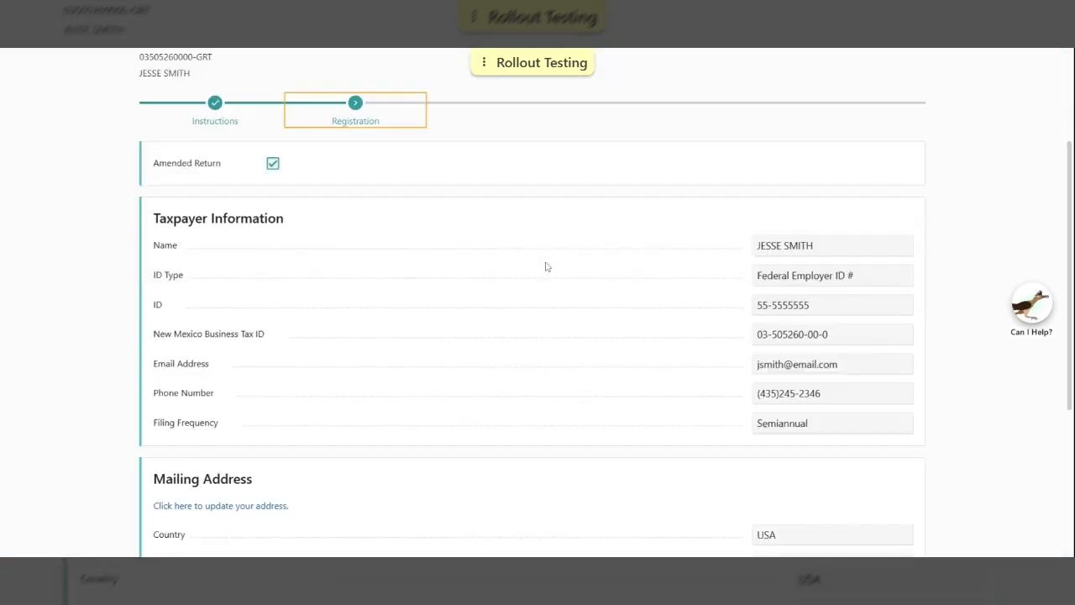
scroll(546, 267, down, 1)
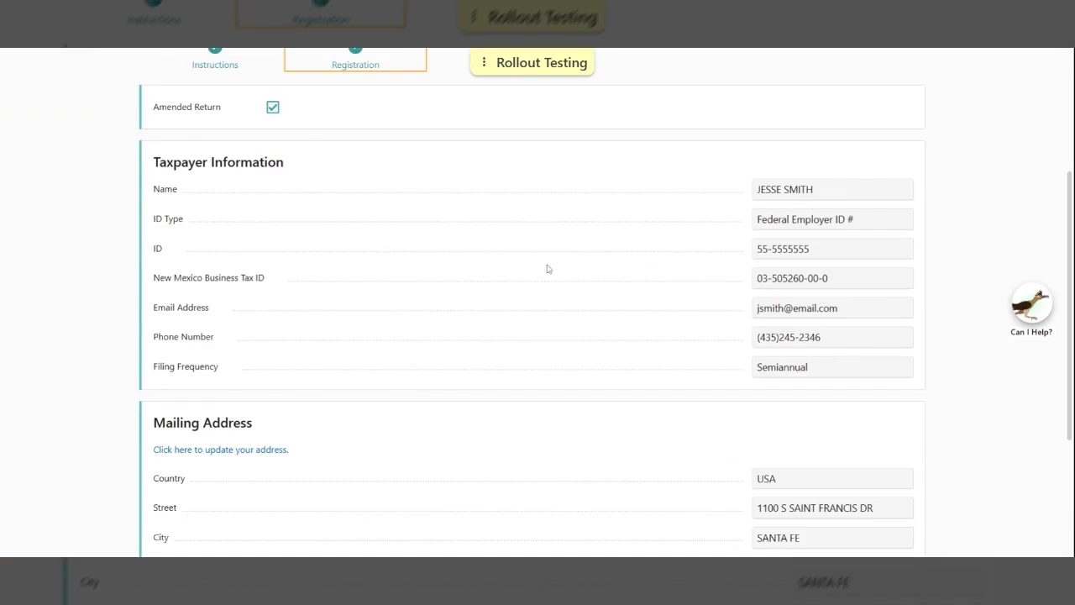
scroll(546, 269, down, 2)
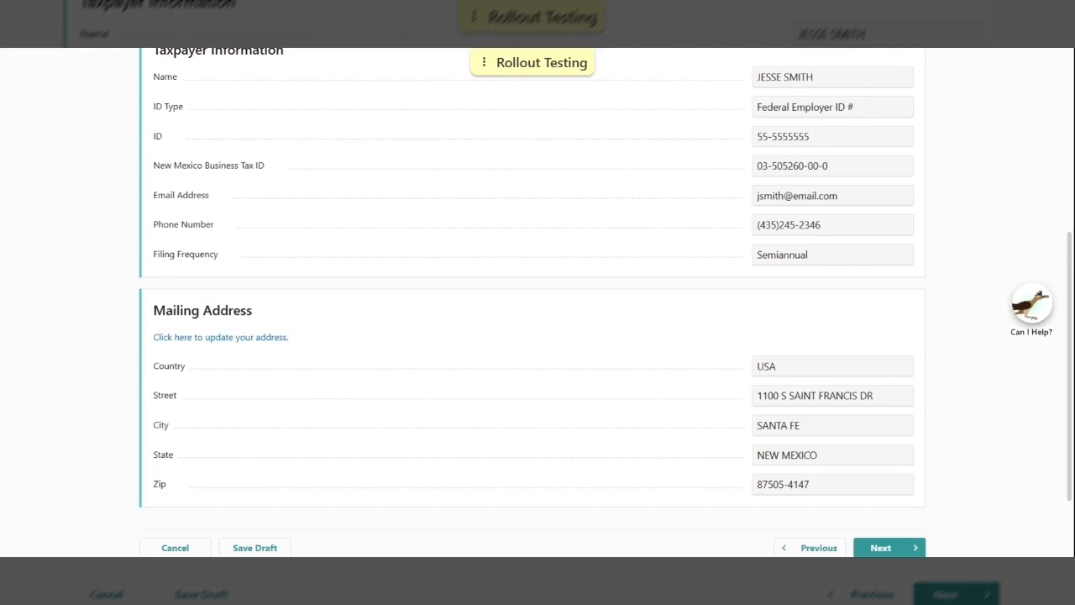
click(883, 551)
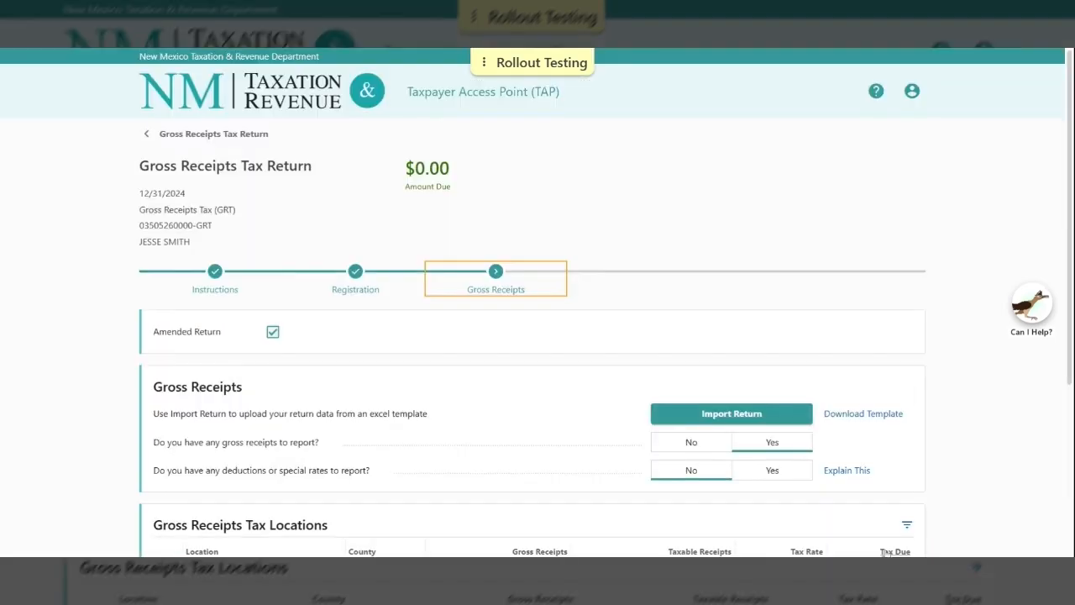
- Answer Yes to having deductions or special rates to report on the amended return
scroll(988, 409, down, 1)
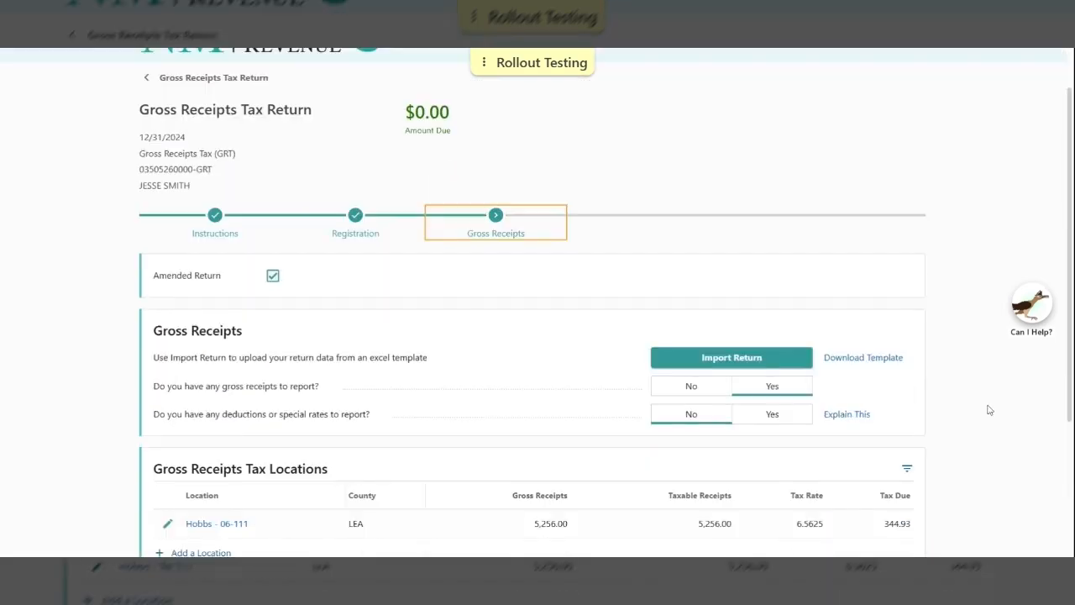
scroll(990, 411, down, 2)
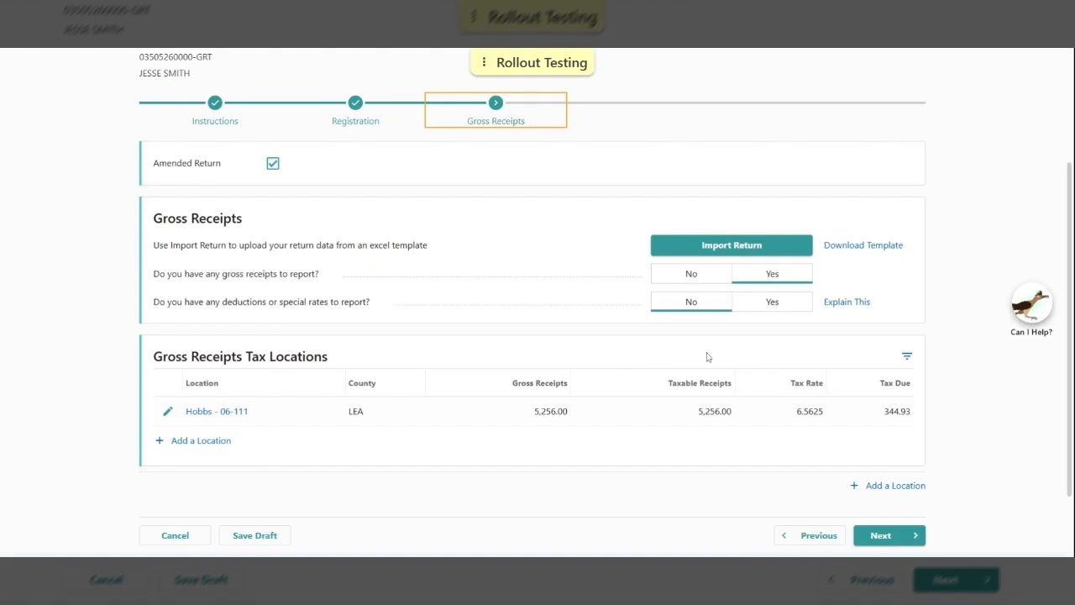
click(766, 306)
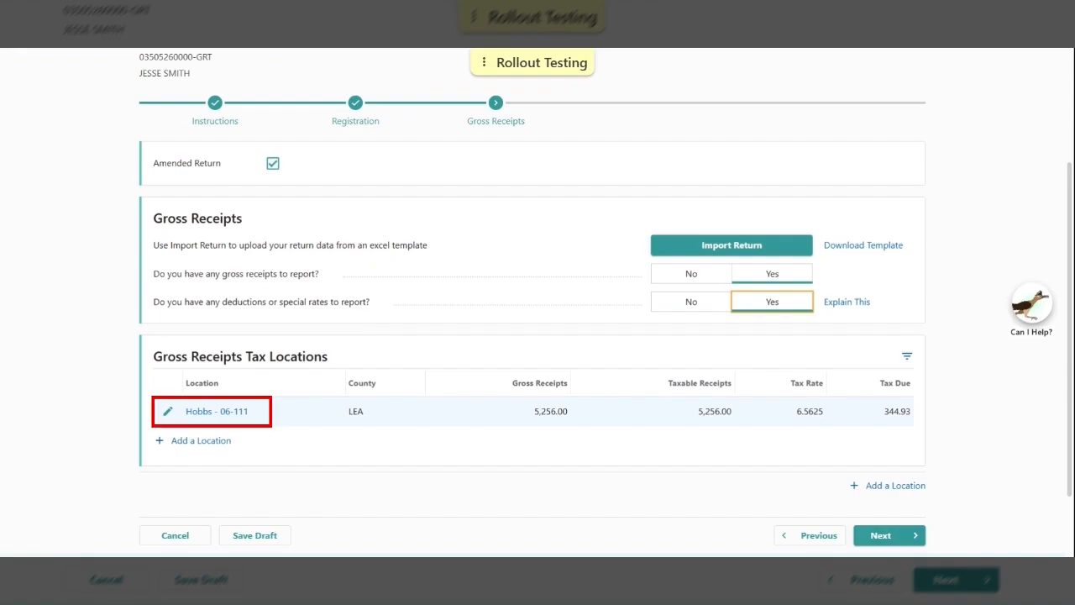
- Edit the Hobbs - 06-111 location to set its Deductions to 5,256.00 and save the details
click(168, 412)
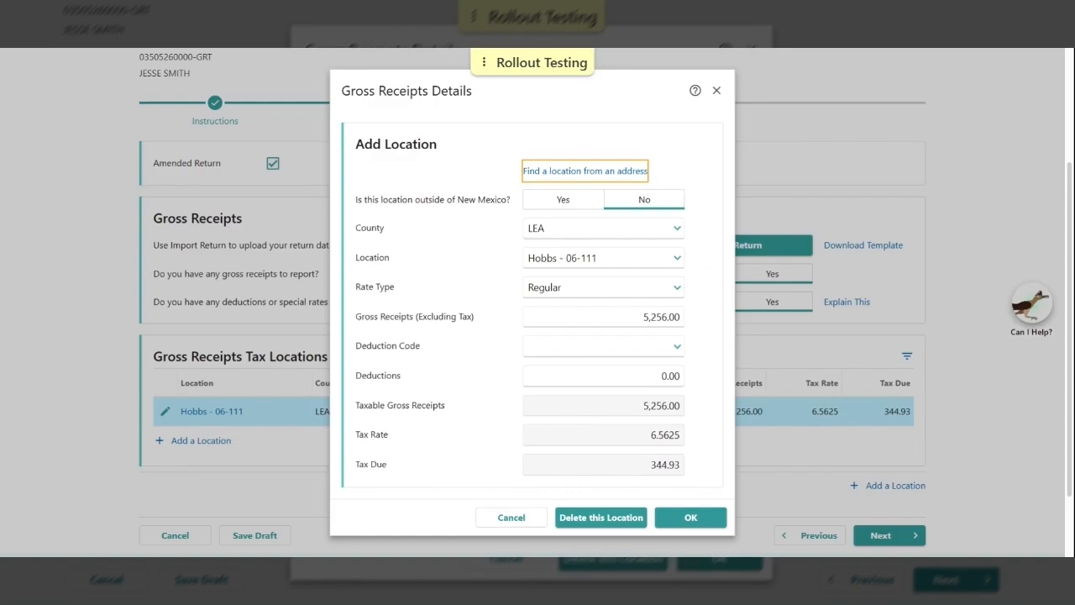
click(603, 375)
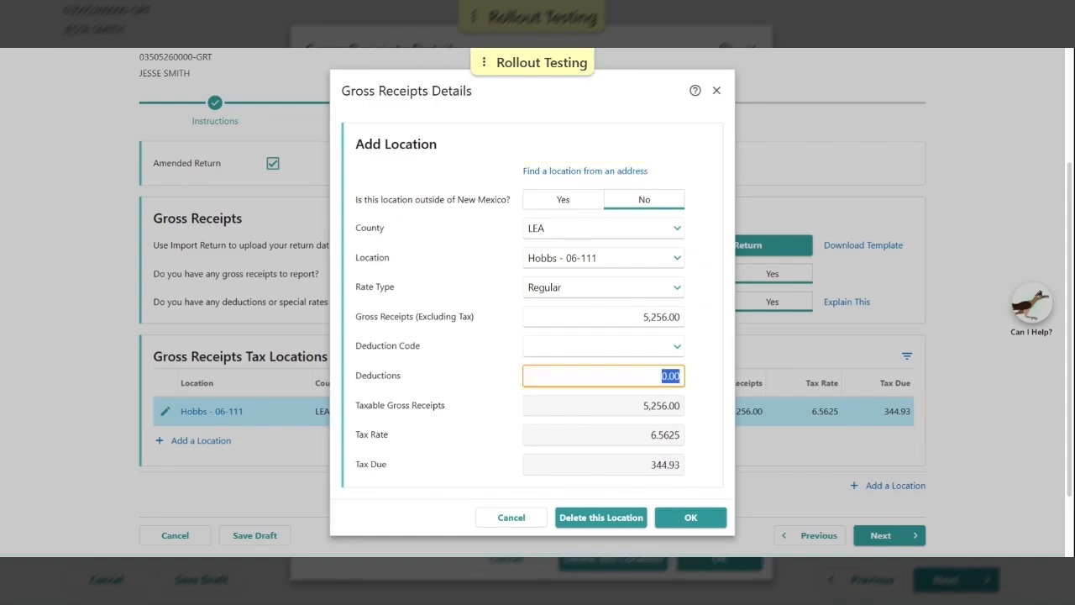
text(5256)
click(710, 341)
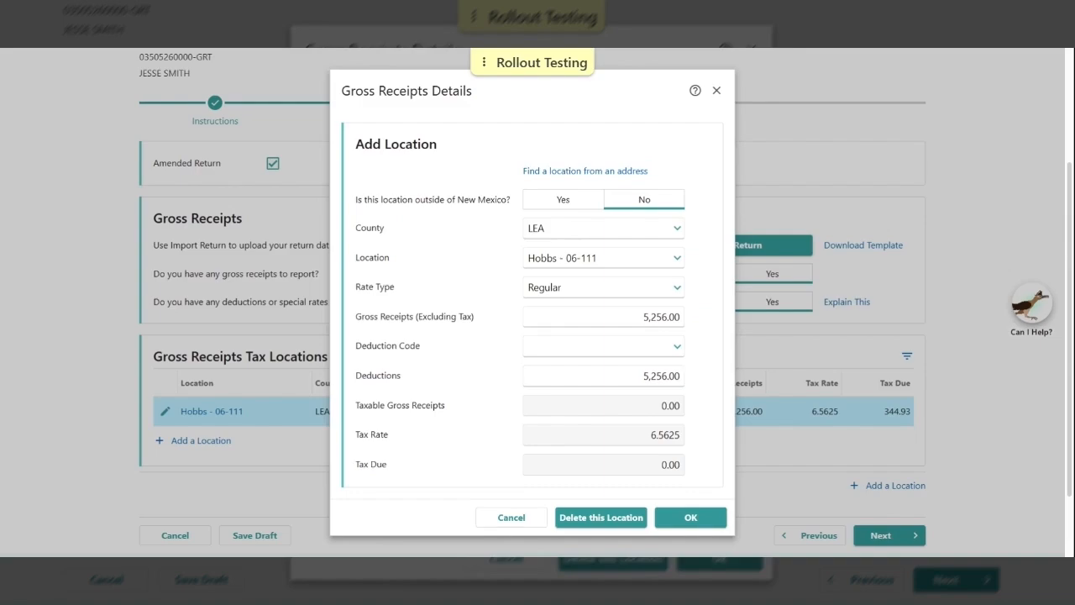
click(706, 519)
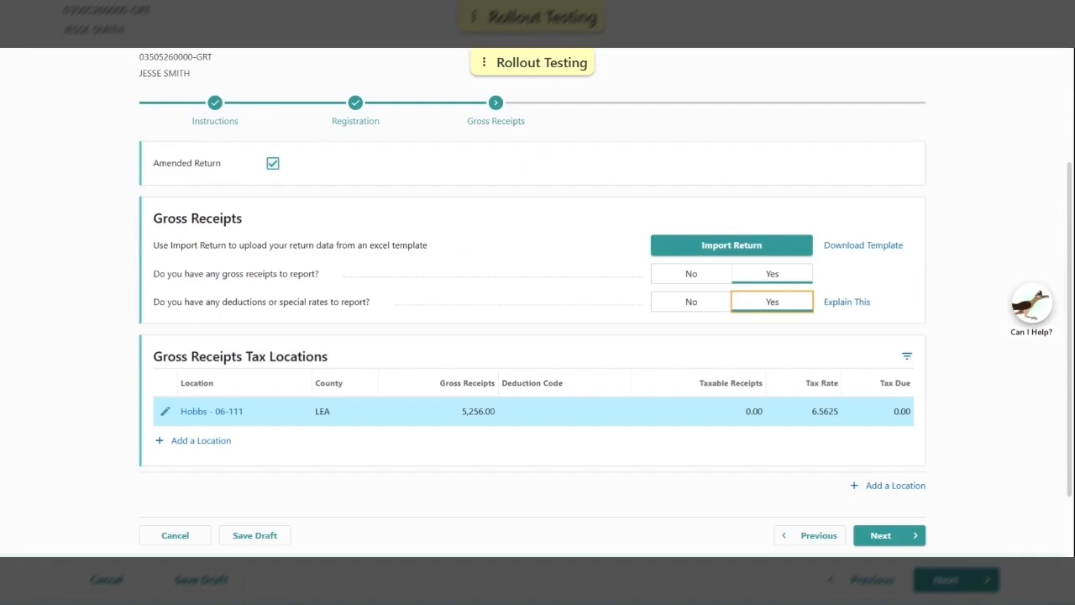
- Check the amount due and proceed through Business Credits to Amendment Details, leaving the business credits answer at No
scroll(988, 434, up, 1)
scroll(988, 434, up, 3)
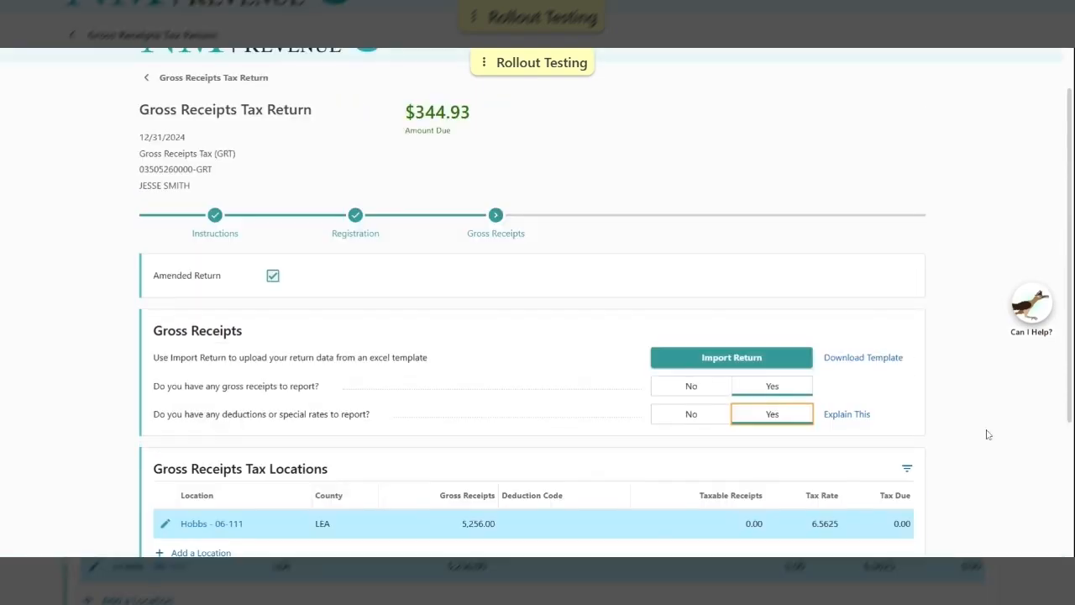
scroll(987, 434, down, 3)
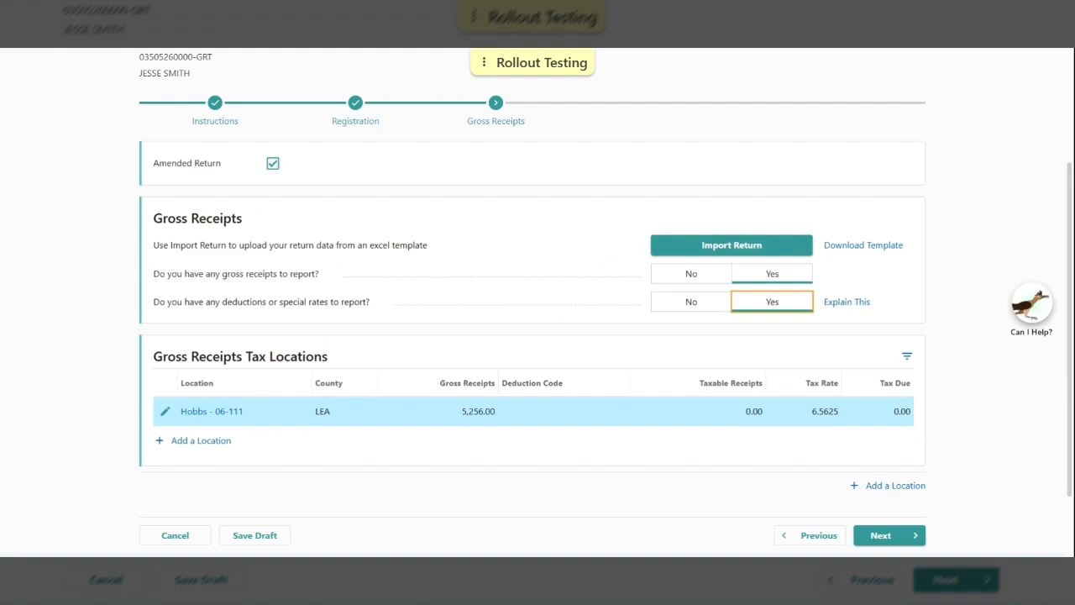
click(897, 536)
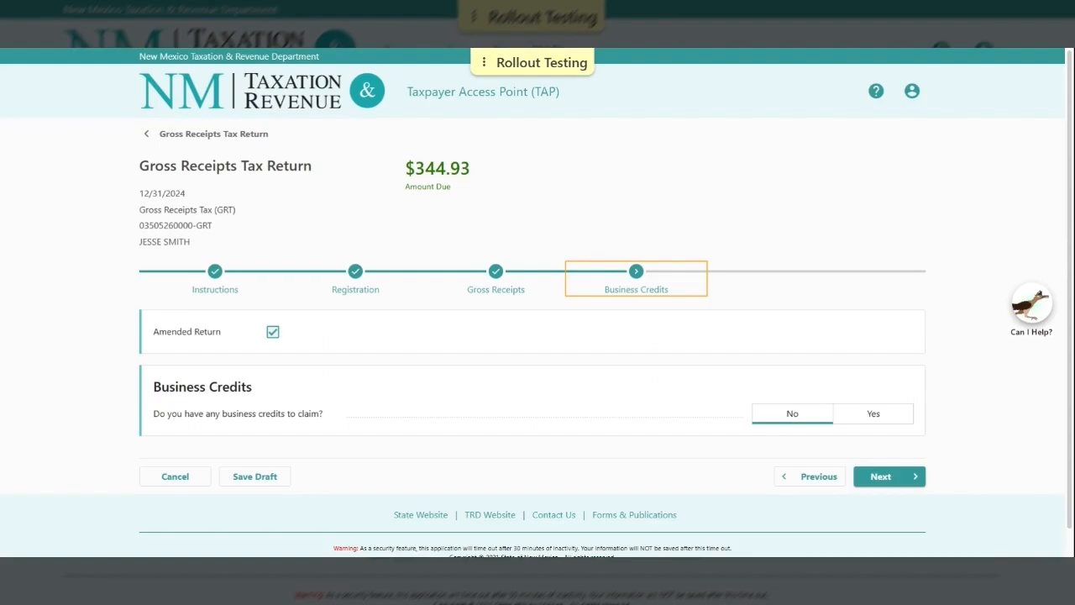
click(916, 477)
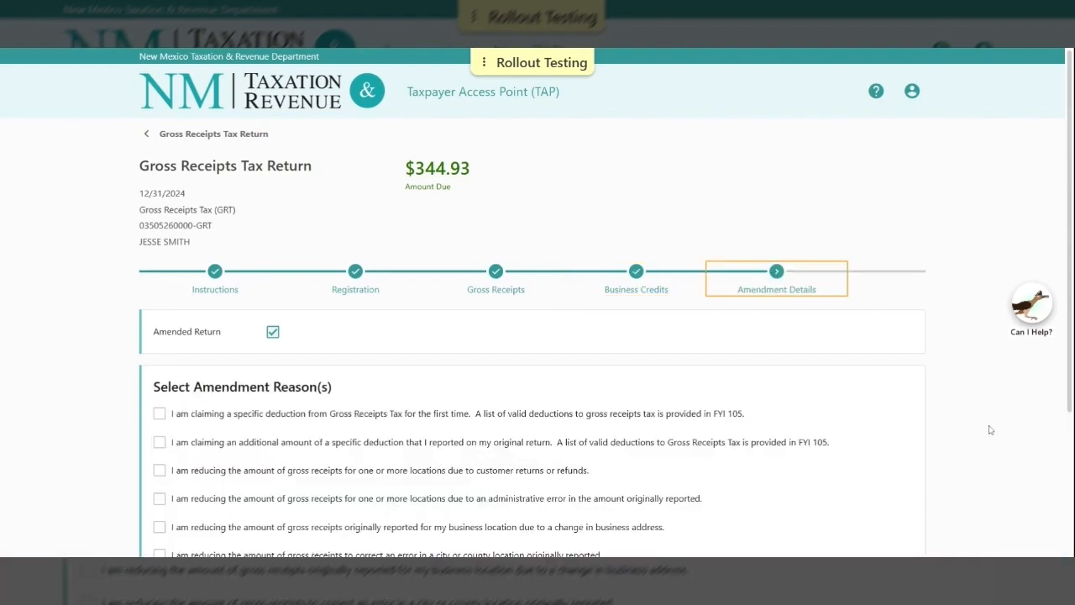
- Select the amendment reason for reducing gross receipts due to an administrative error in the amount originally reported, and continue to Summary
scroll(990, 430, down, 1)
scroll(1018, 414, down, 1)
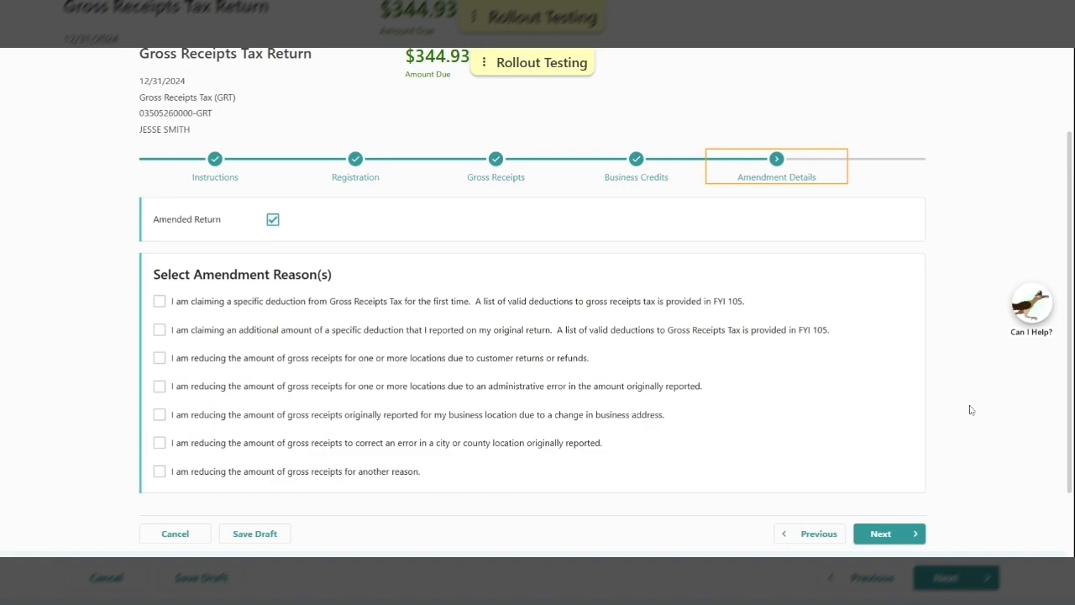
click(216, 390)
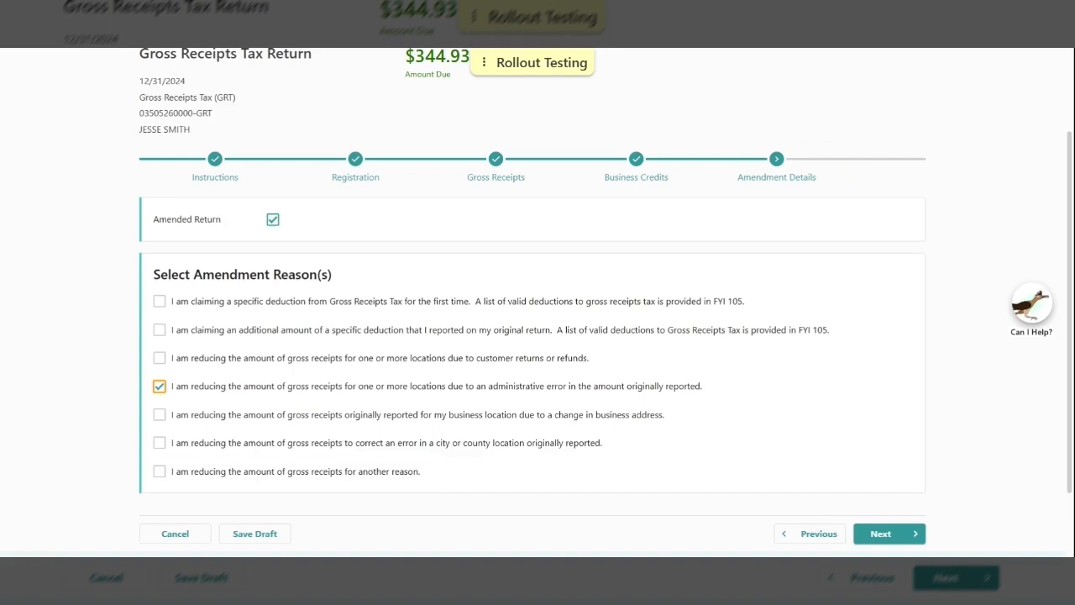
click(898, 536)
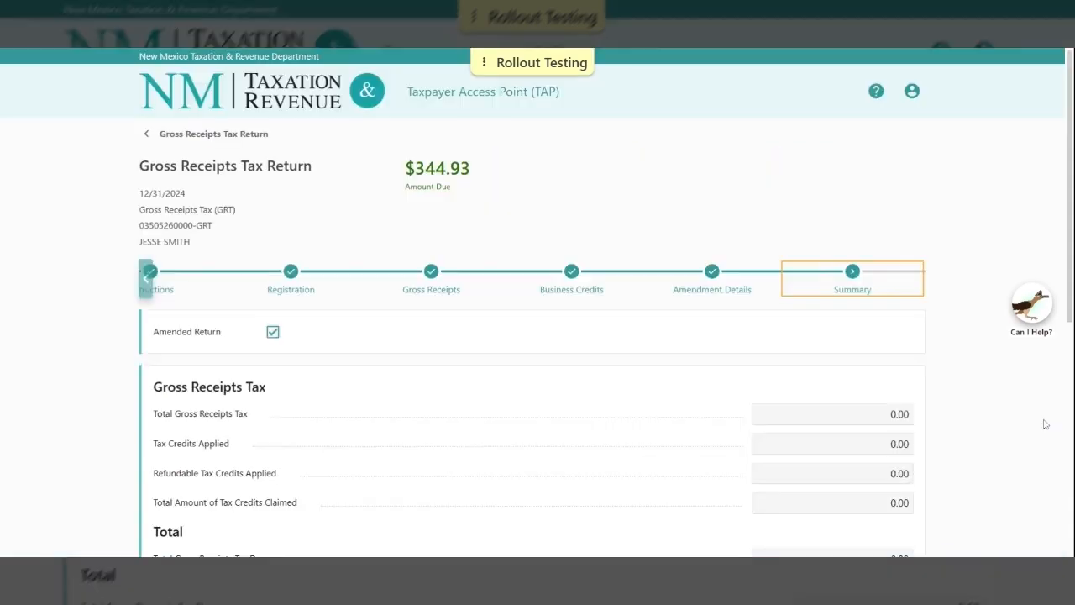
- Review the tax summary, accept the penalty-of-perjury declaration under Signature, and continue
scroll(1045, 423, down, 1)
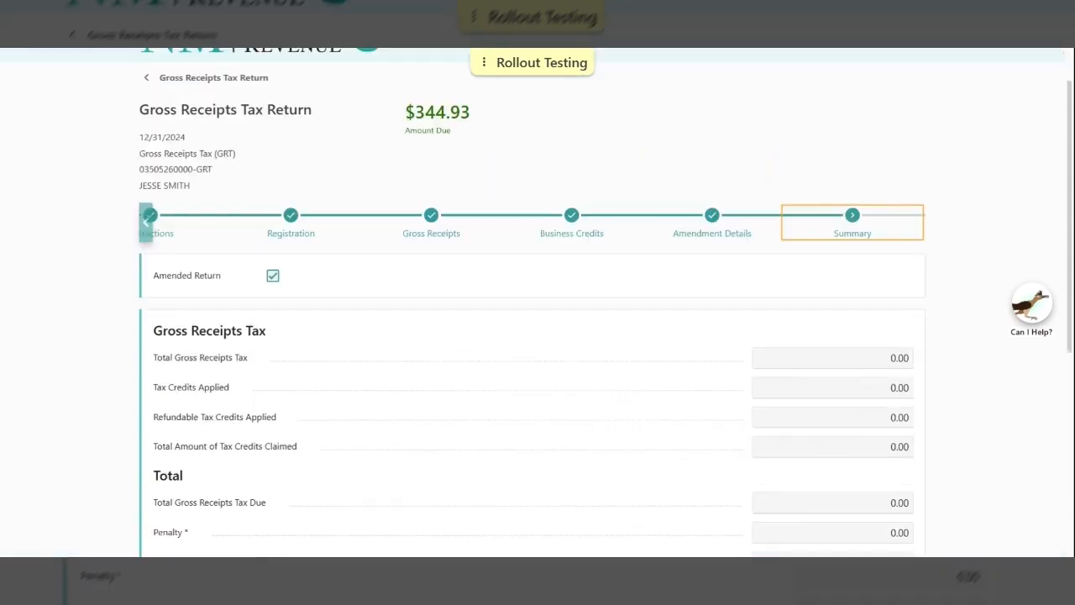
scroll(532, 303, down, 1)
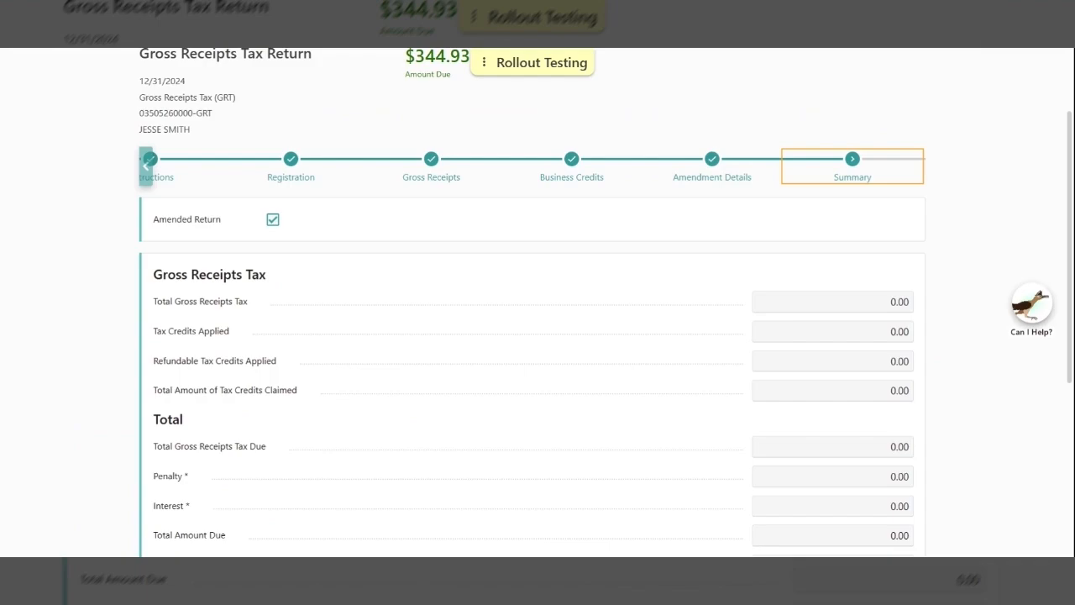
scroll(1047, 423, down, 2)
scroll(1047, 423, down, 2)
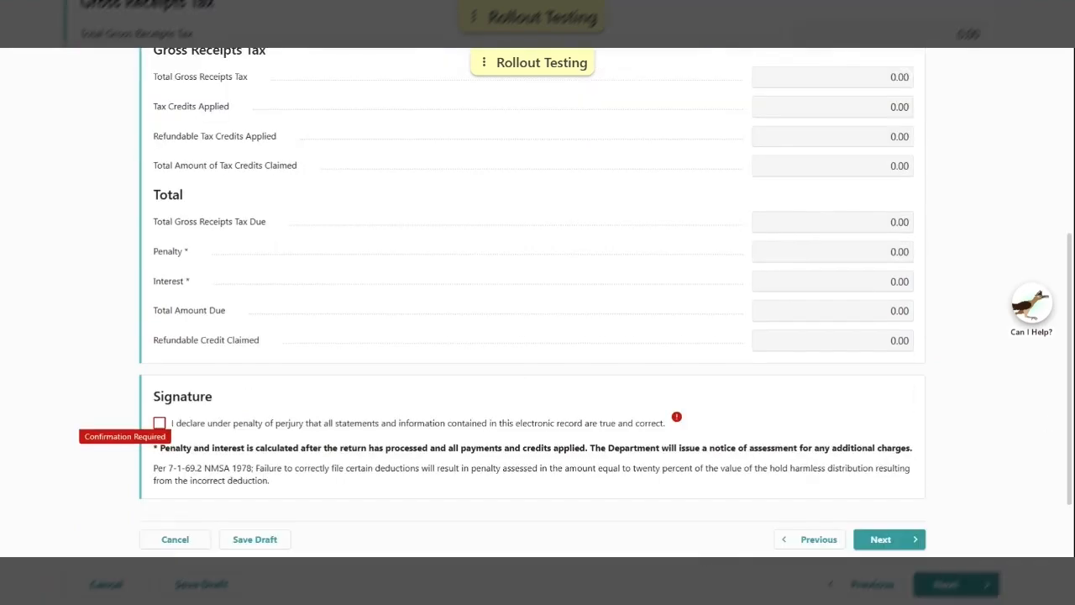
click(165, 426)
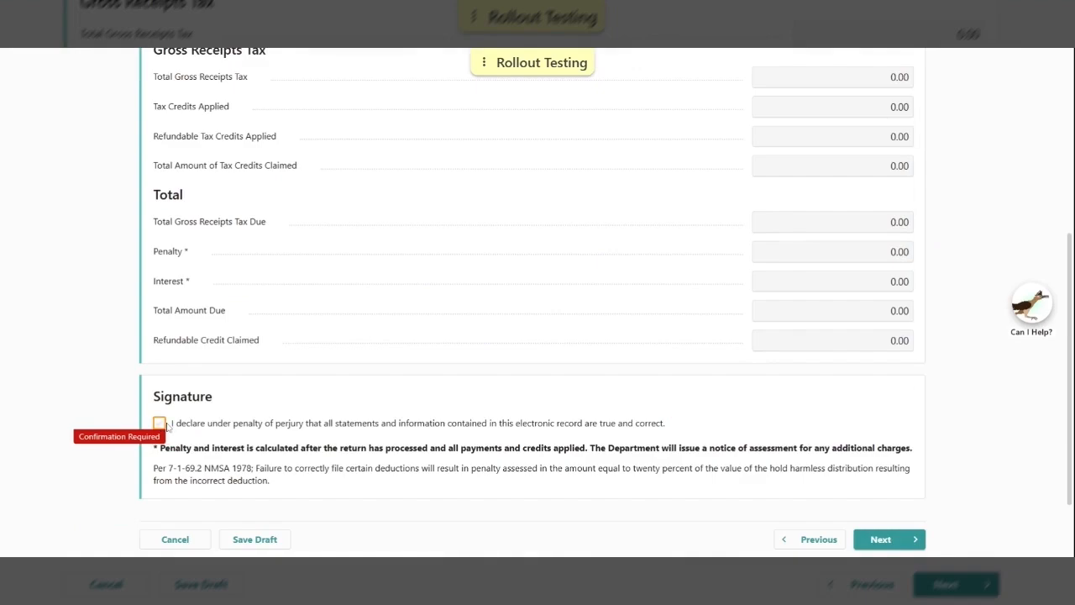
click(887, 538)
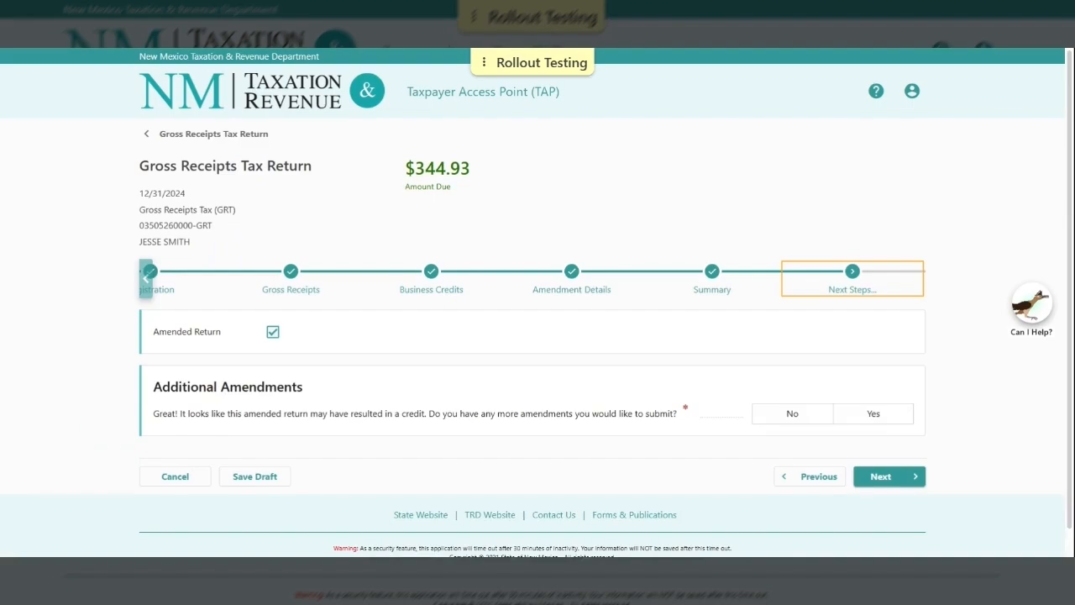
- Answer No to submitting more amendments and continue to Confirm Submission
click(791, 415)
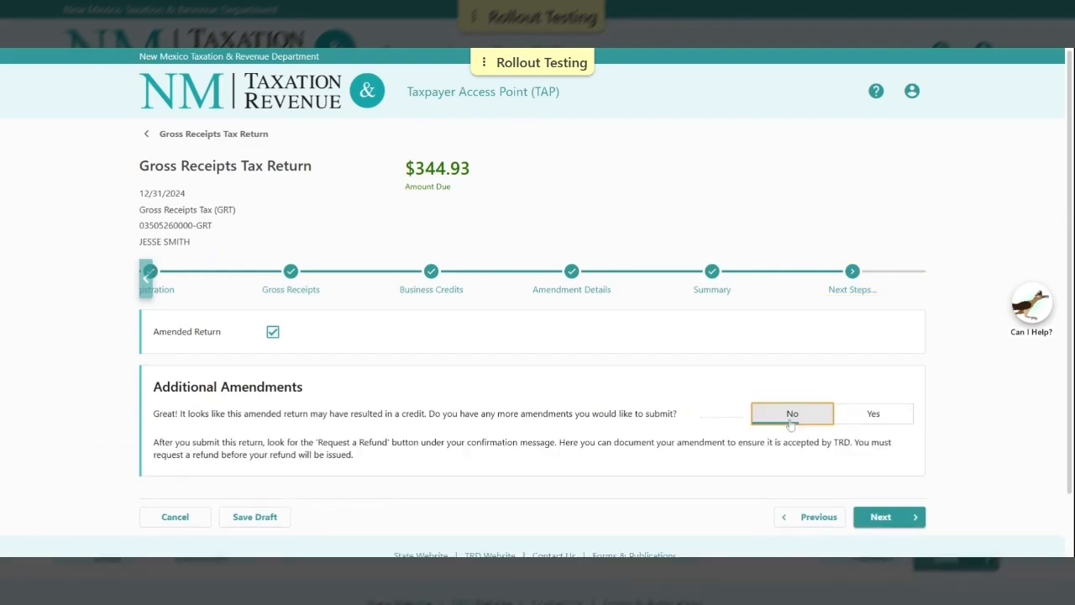
click(882, 520)
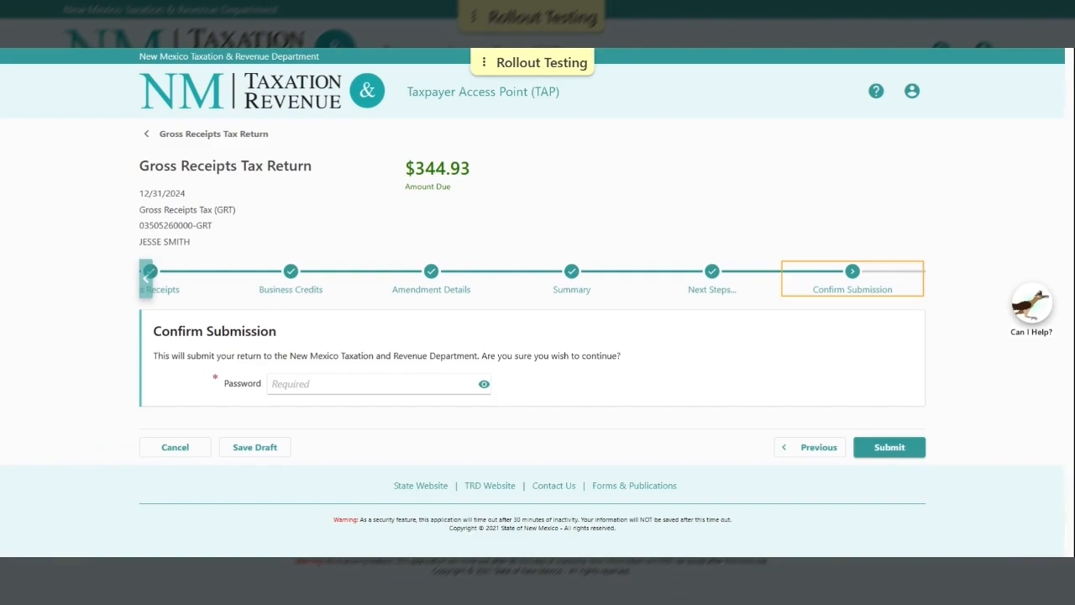
- Enter the account password to confirm the submission and submit the amended Gross Receipts Tax return
click(370, 384)
key(ctrl+v)
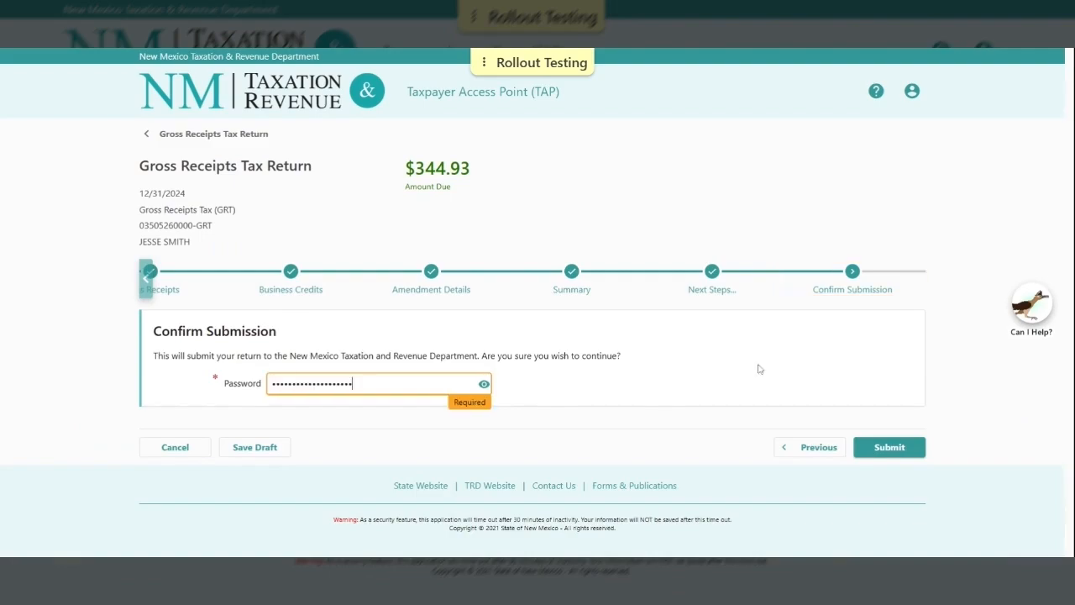
click(888, 448)
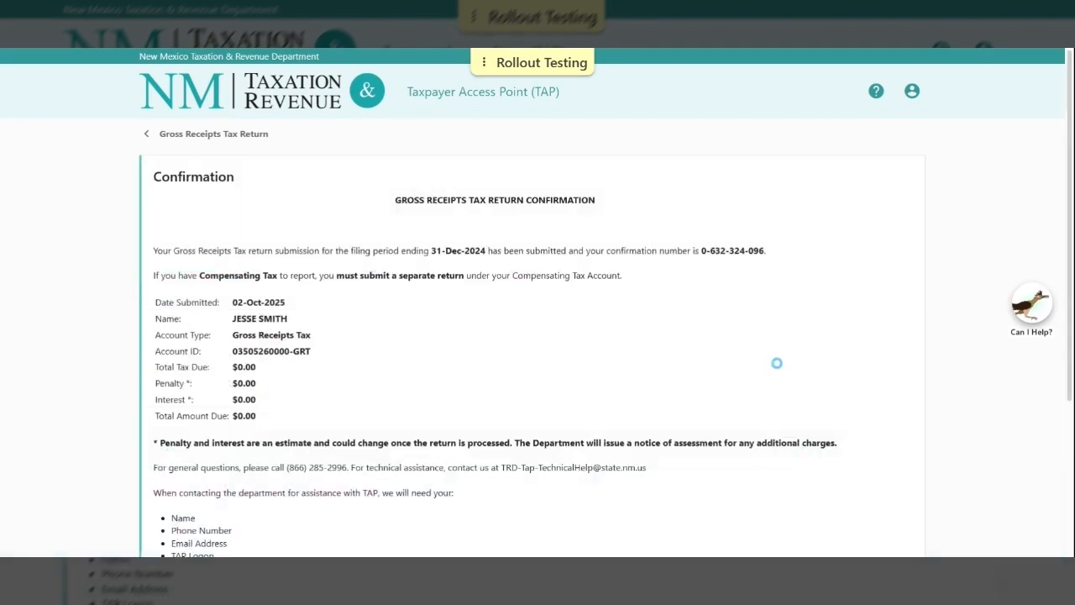
- Review the return confirmation, start a refund request from it, and continue past the Instructions to Taxpayer Information
scroll(776, 363, down, 1)
scroll(780, 368, down, 1)
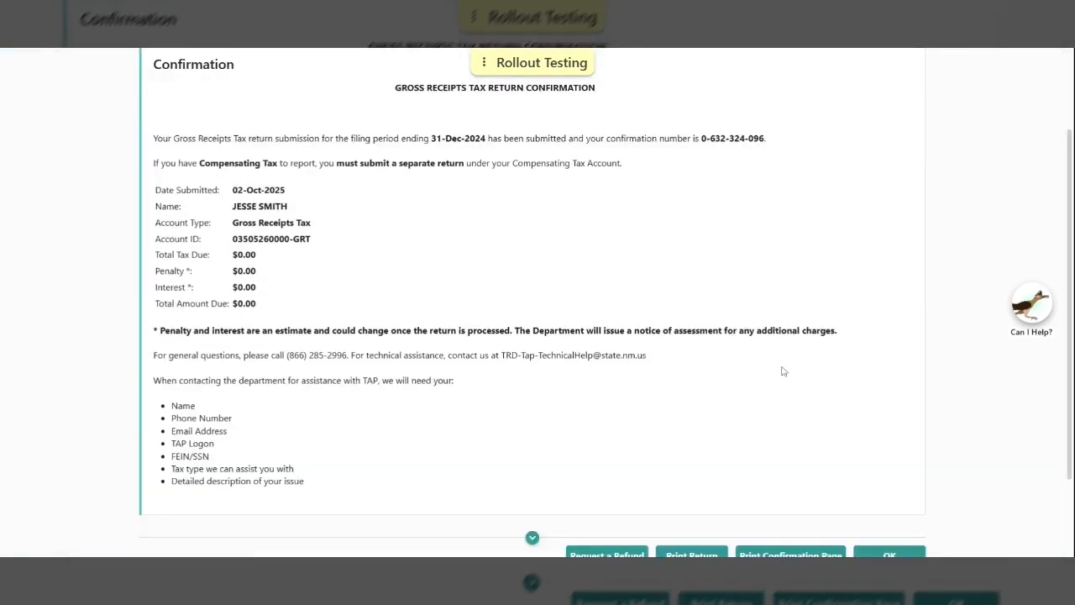
scroll(784, 372, down, 1)
scroll(786, 373, down, 1)
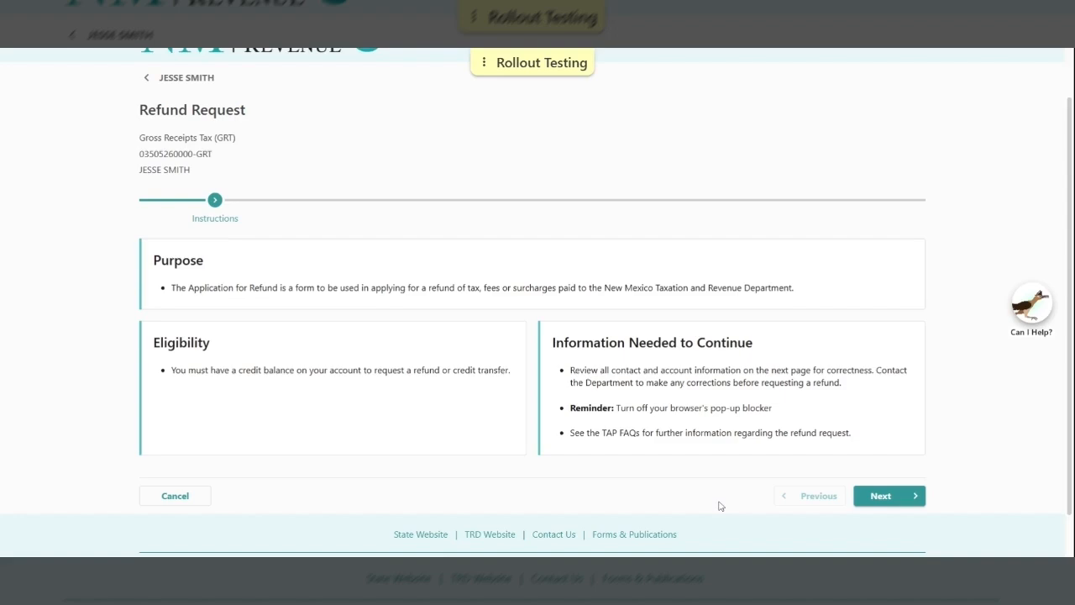
click(893, 501)
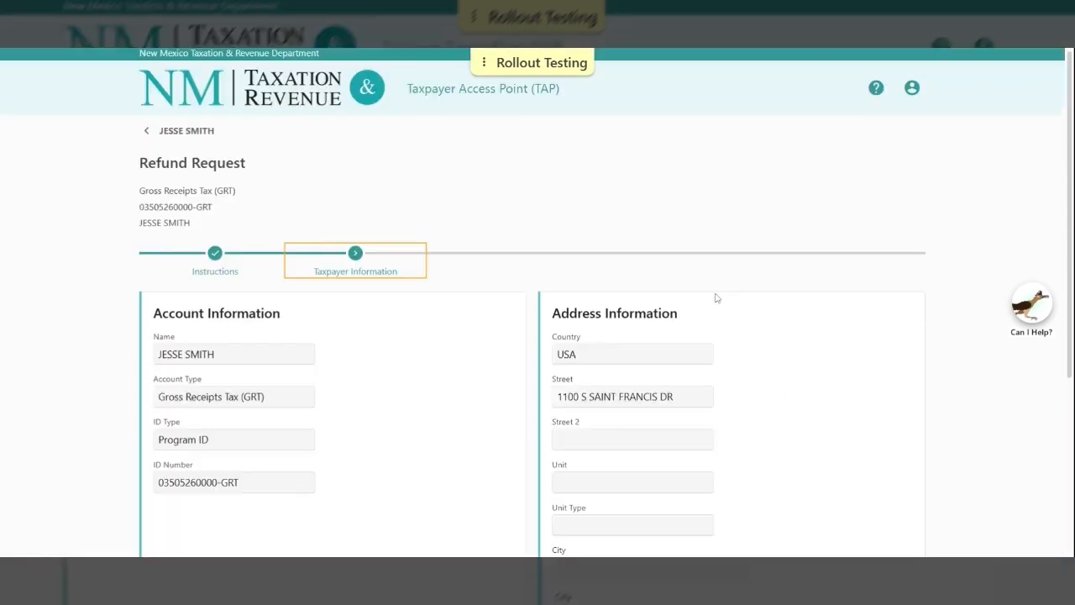
- Review the account and address information for the refund request and continue to Refund Application
scroll(727, 299, down, 2)
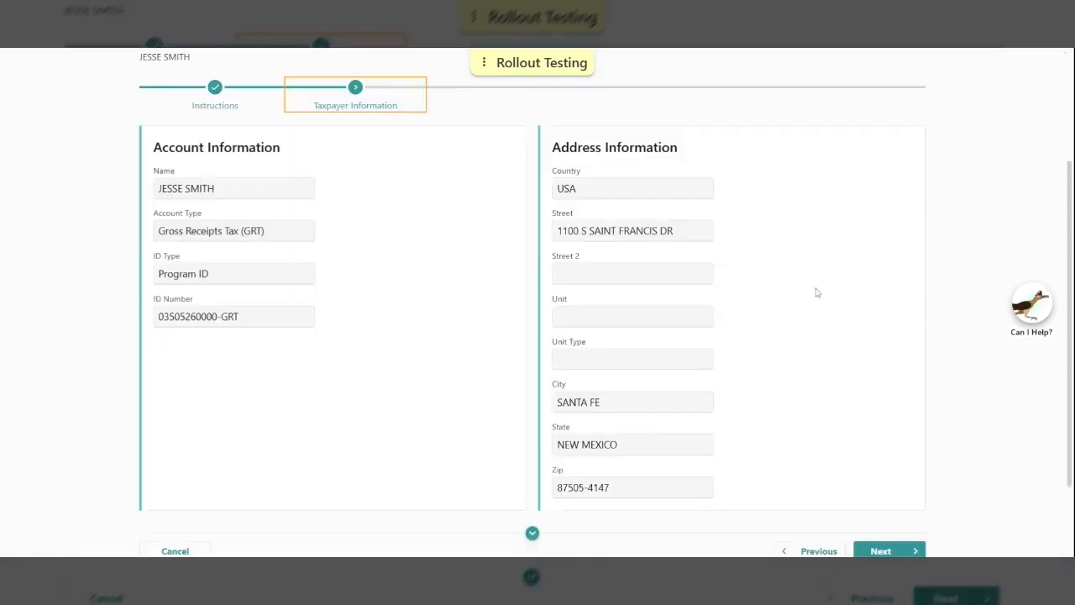
scroll(840, 319, down, 1)
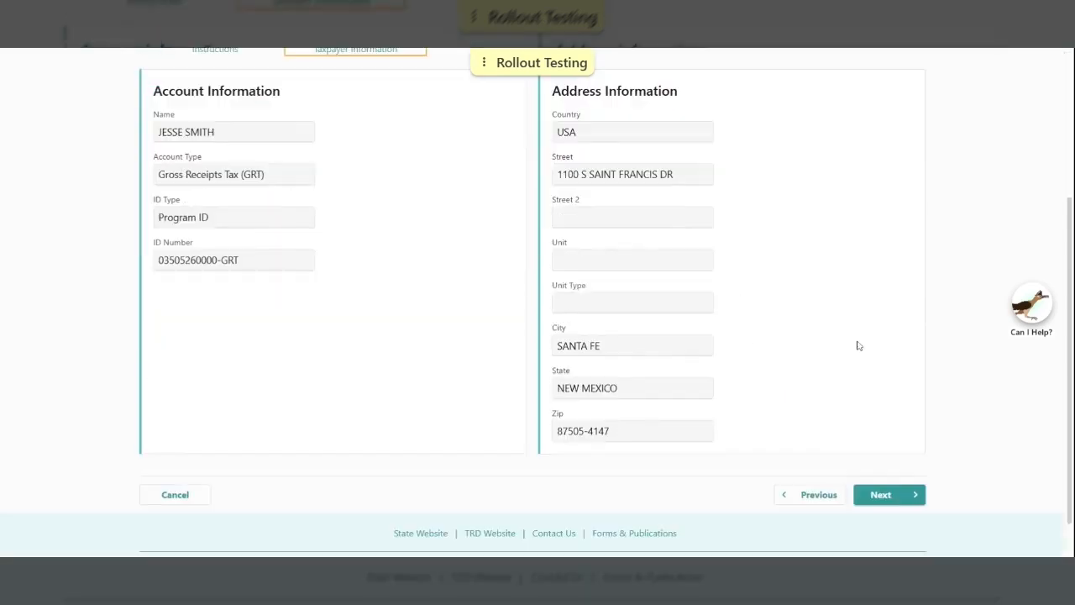
click(882, 494)
- Set the requested refund amount for the period ending 12/31/2024 to 344.93
scroll(776, 368, down, 1)
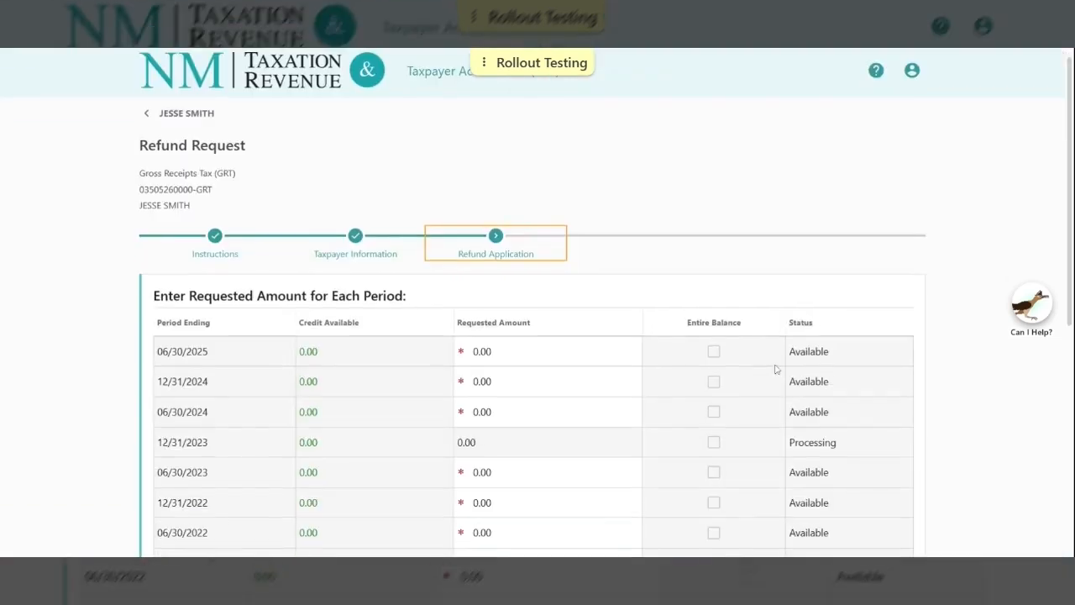
scroll(776, 369, down, 2)
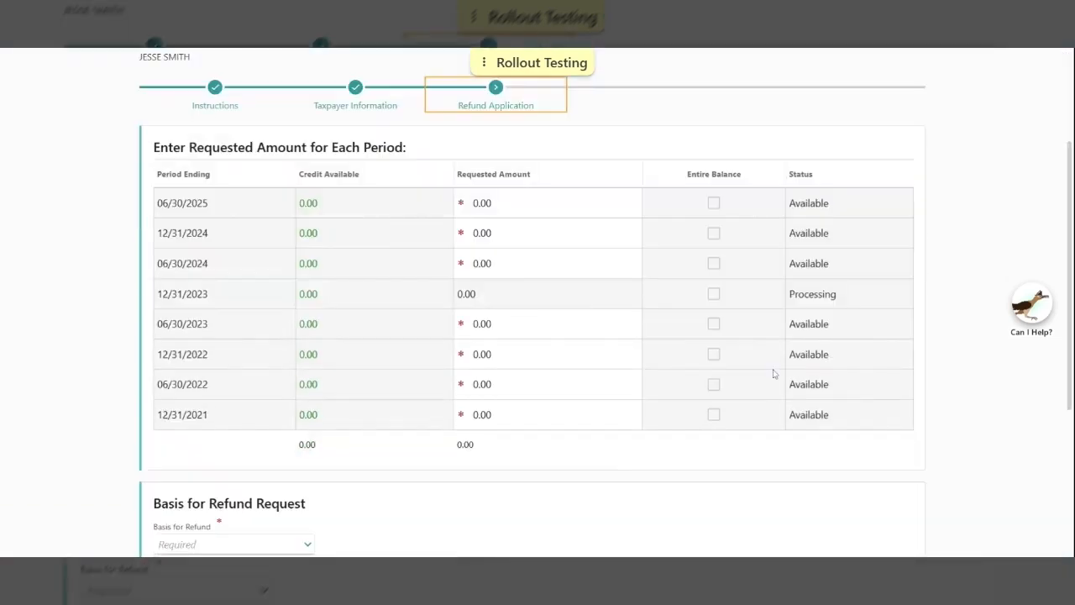
click(528, 241)
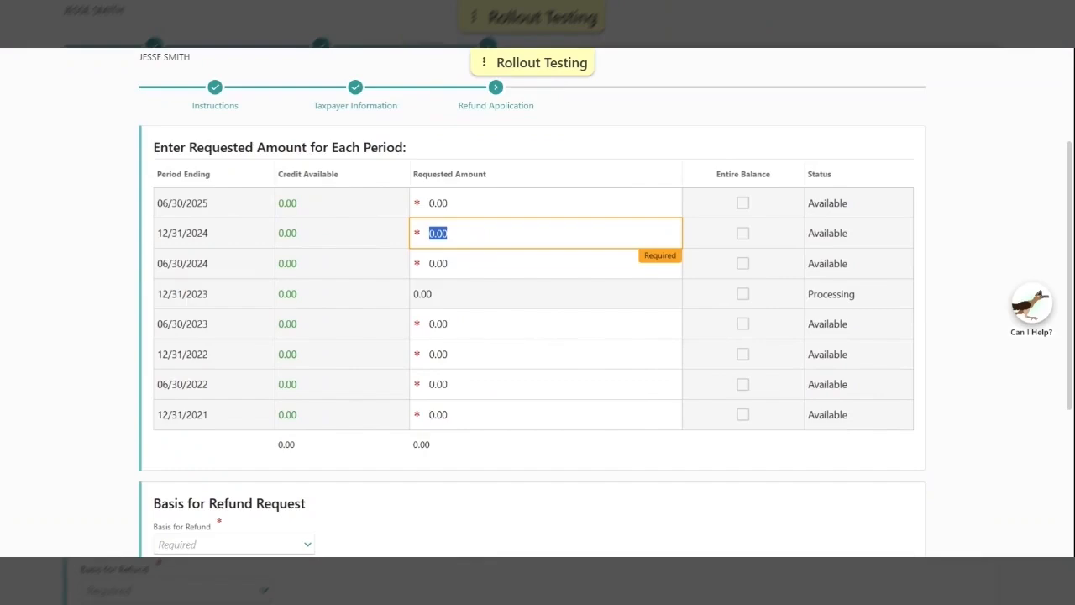
text(344.93)
- Choose Deduction - New as the basis for refund and start the overpayment description
scroll(592, 428, down, 1)
scroll(592, 428, down, 1)
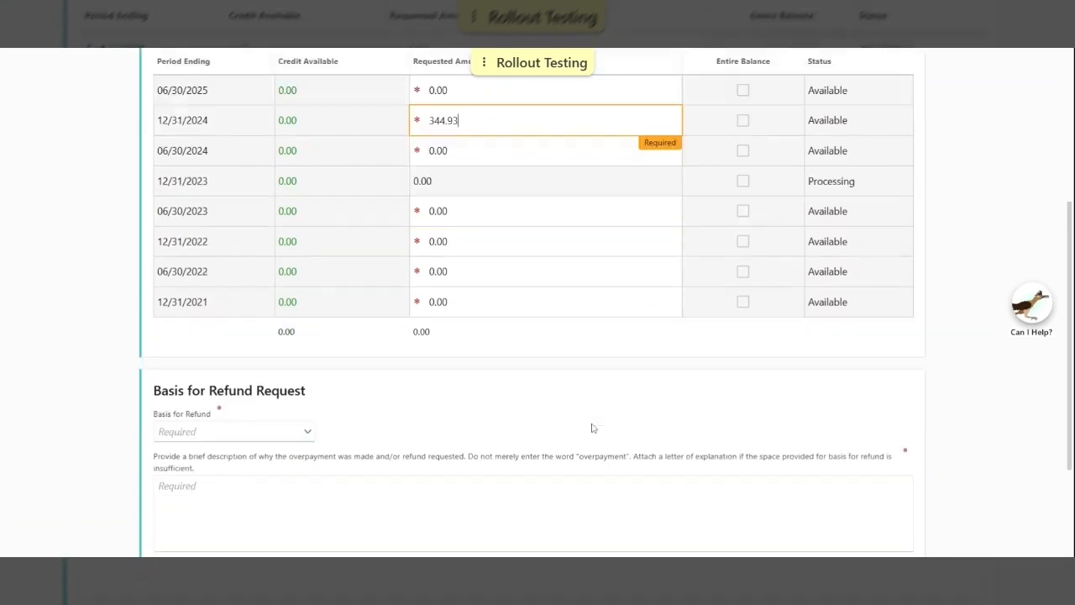
scroll(592, 429, down, 1)
click(310, 377)
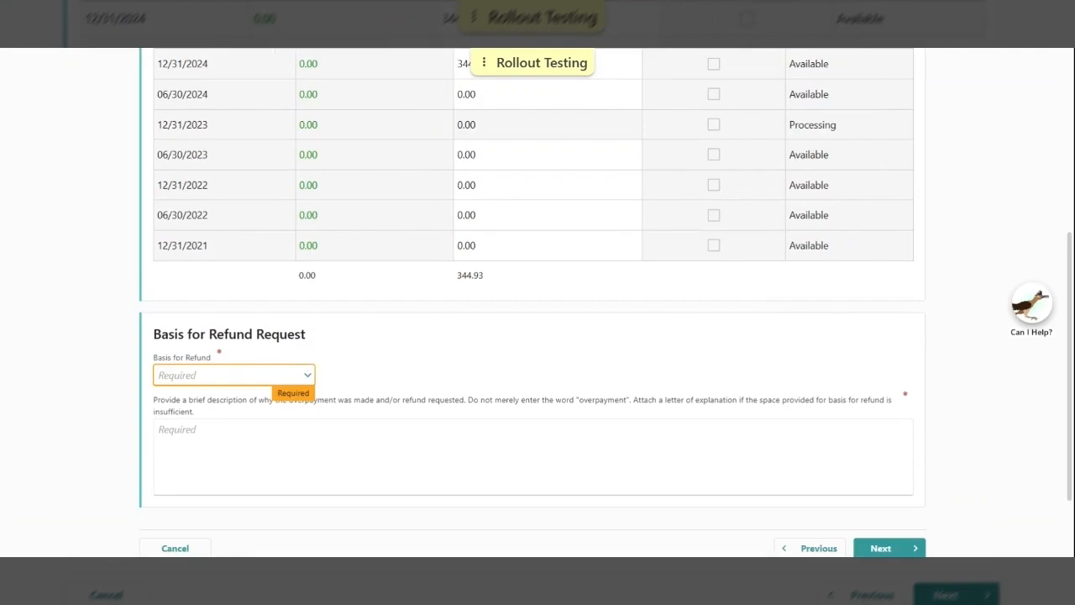
click(199, 415)
click(202, 441)
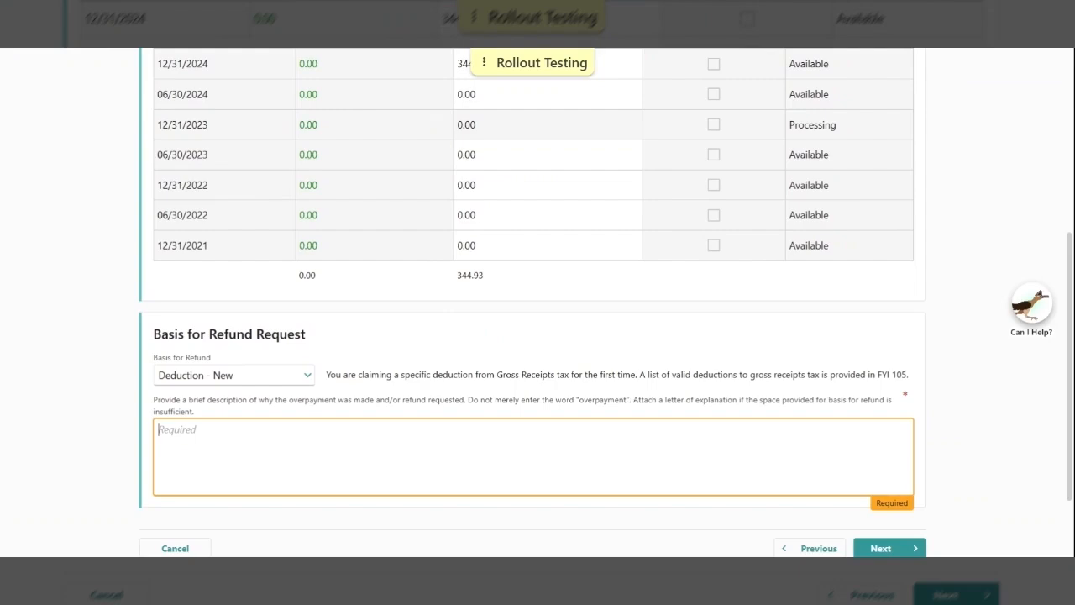
- Describe the refund reason as "NTTC was provided after original return was submitted." and continue to Documentation
text(NTTC was provide d after o)
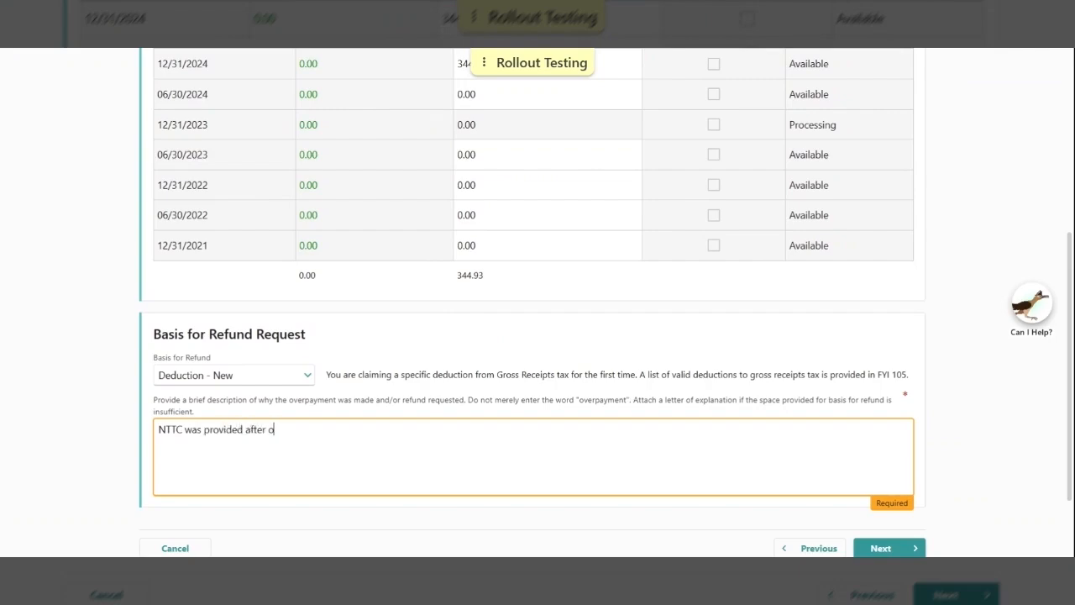
text(riginal return was submitted)
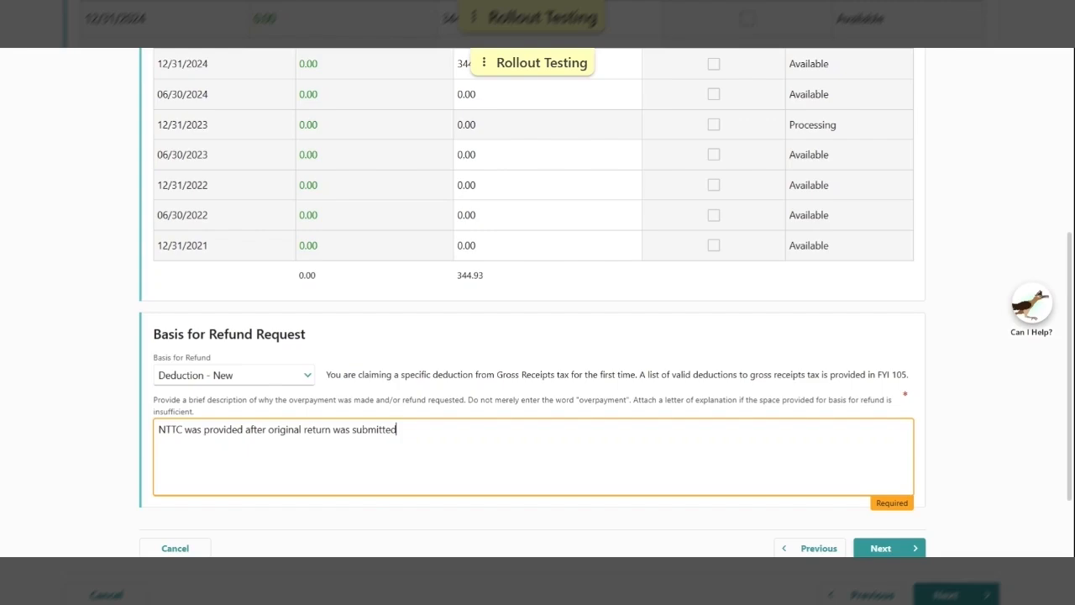
text(.)
click(881, 547)
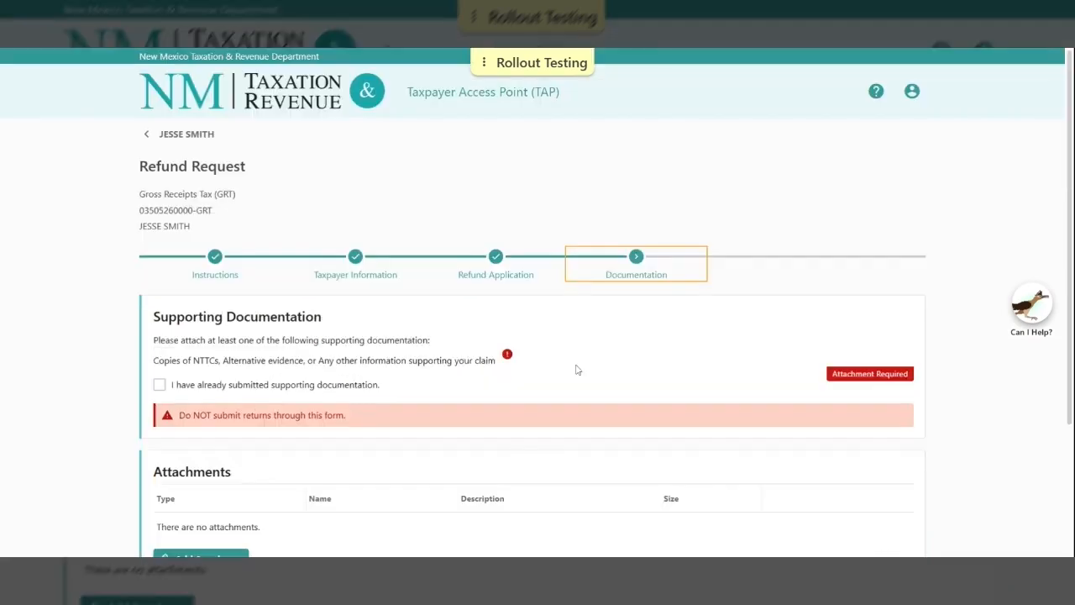
- Mark the supporting documentation as already submitted and choose Direct Deposit as the way to receive the refund
scroll(576, 369, down, 2)
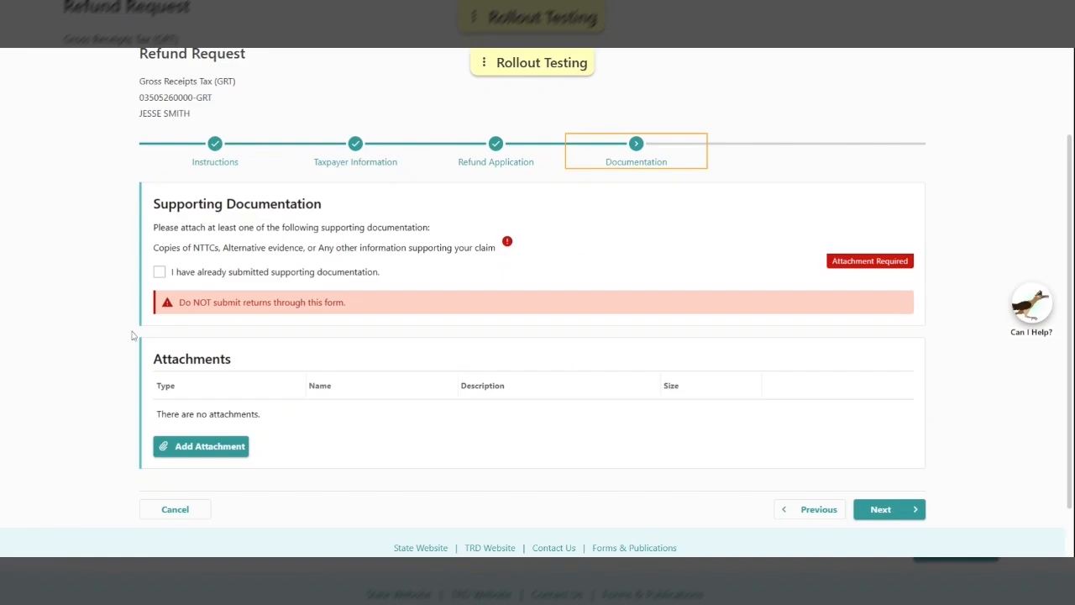
click(159, 272)
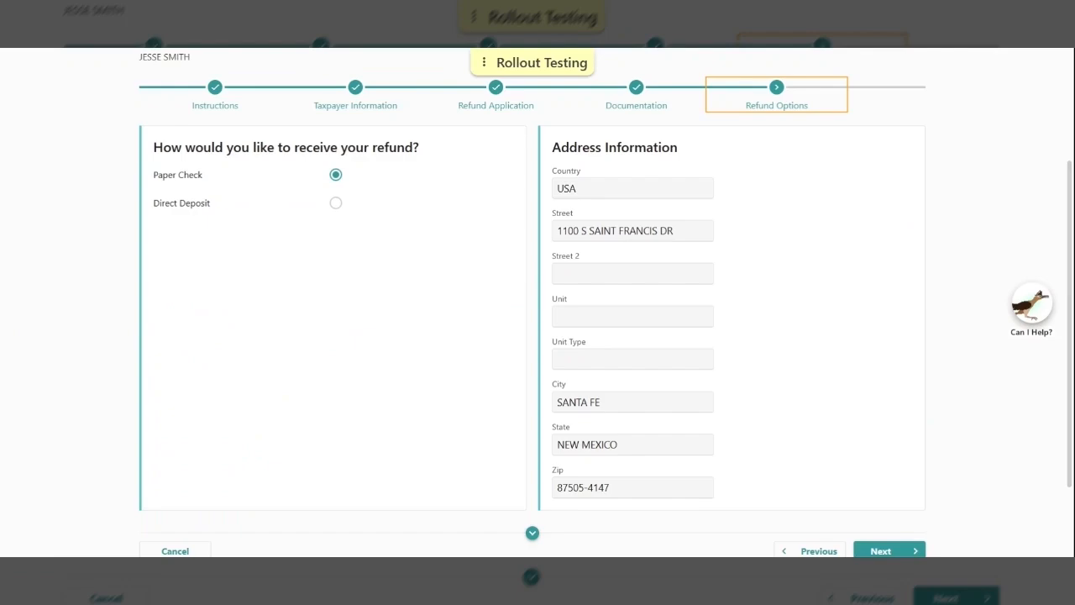
click(335, 204)
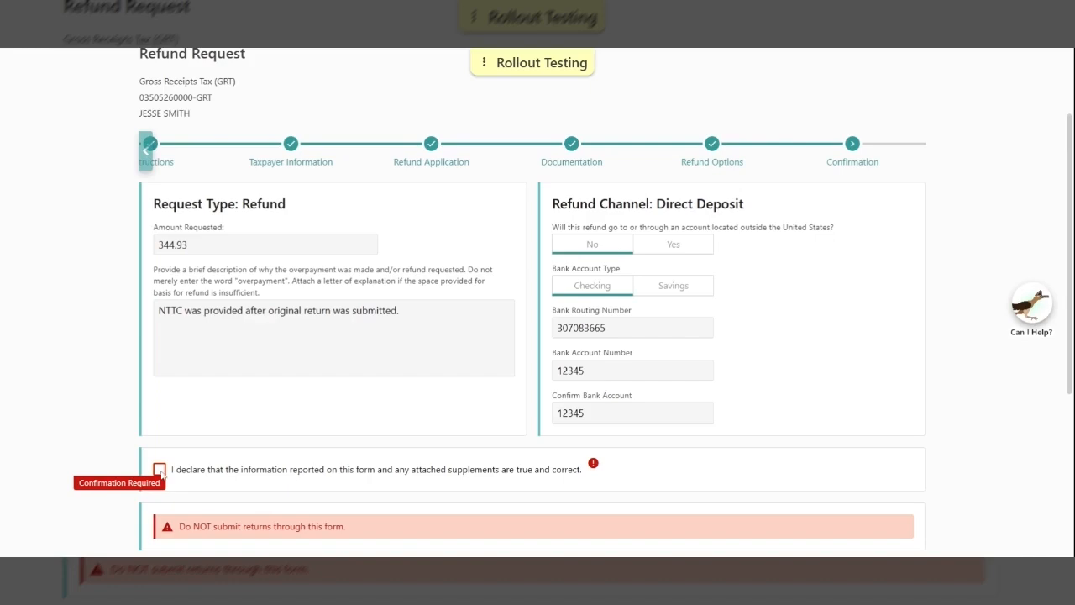
- Declare that the information on the refund request is true and correct, and continue to Confirm Submission
click(159, 468)
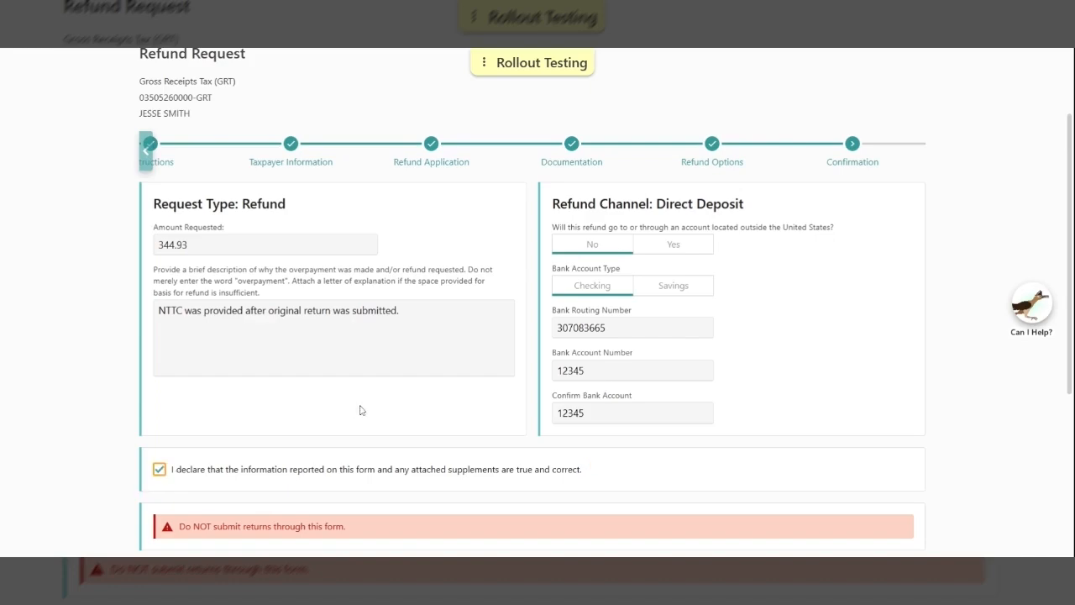
scroll(361, 410, down, 2)
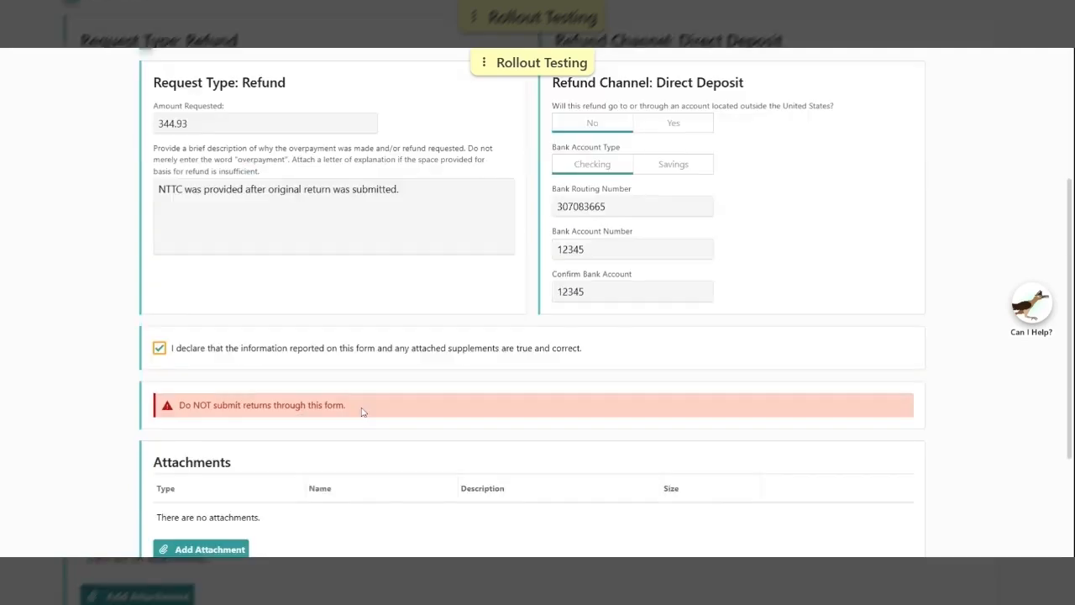
scroll(363, 412, down, 3)
click(881, 448)
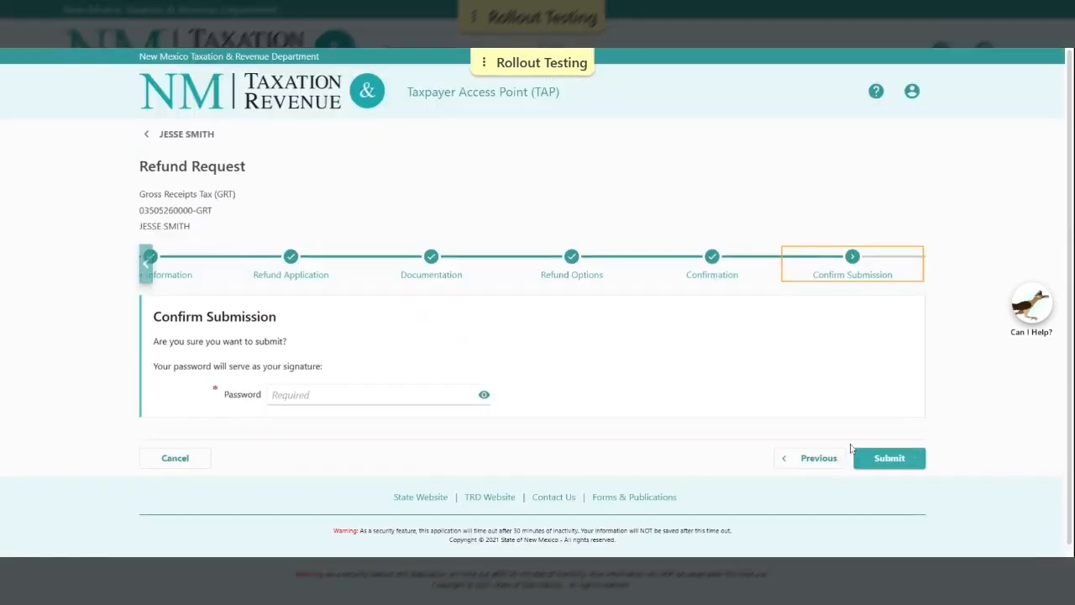
- Sign the refund request with the account password, submit it, and close the confirmation page
click(914, 458)
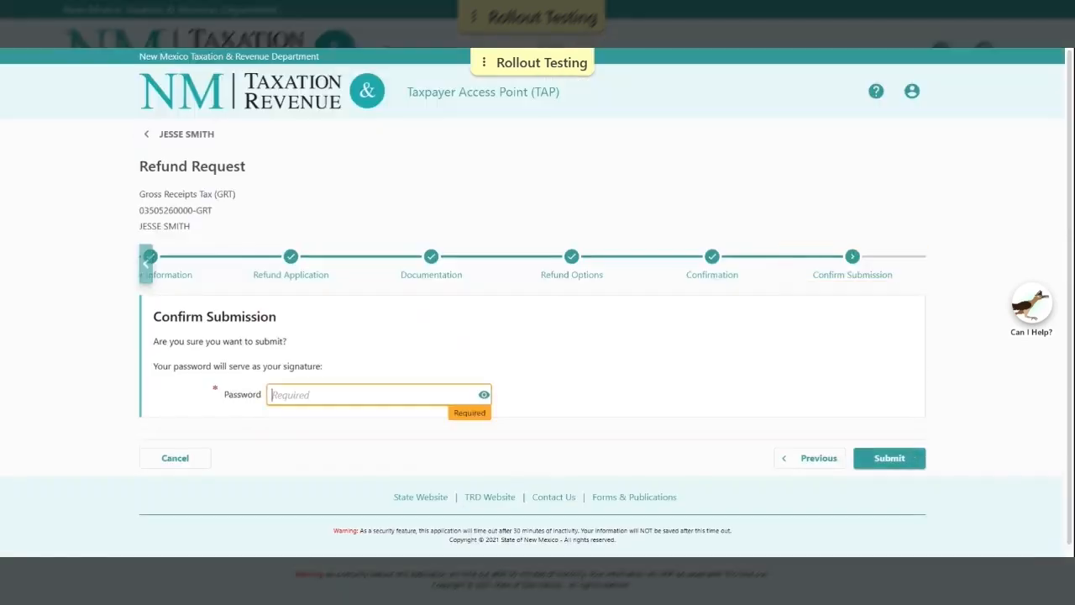
key(ctrl+v)
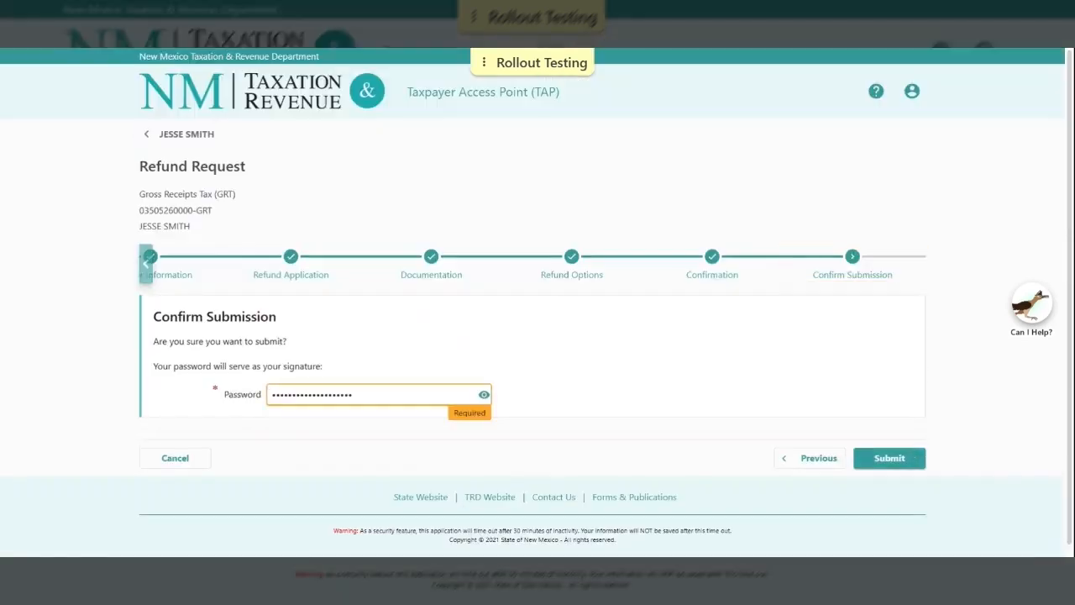
click(873, 459)
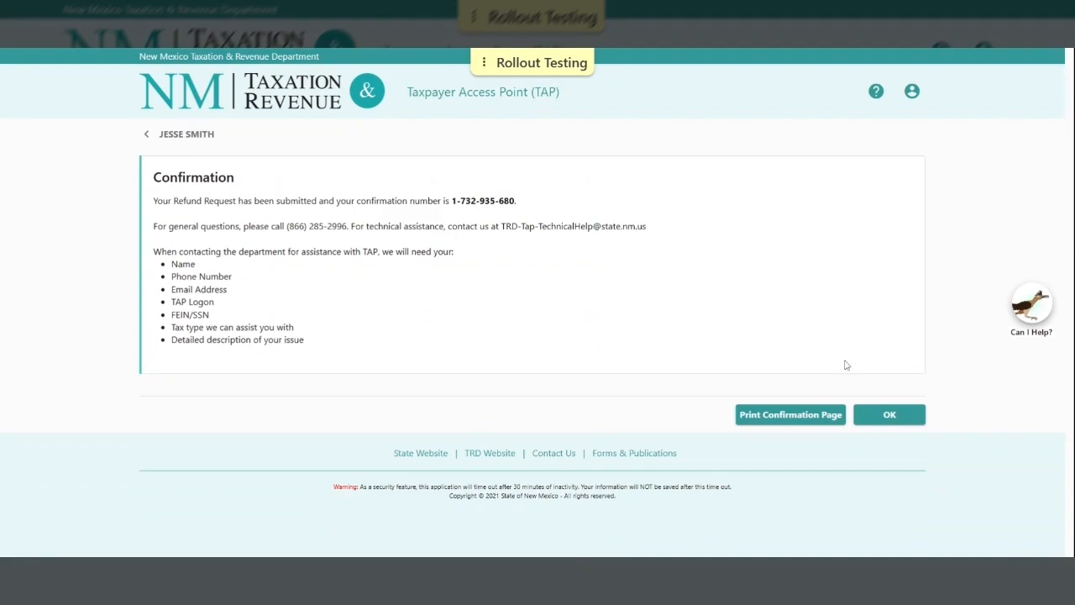
click(890, 415)
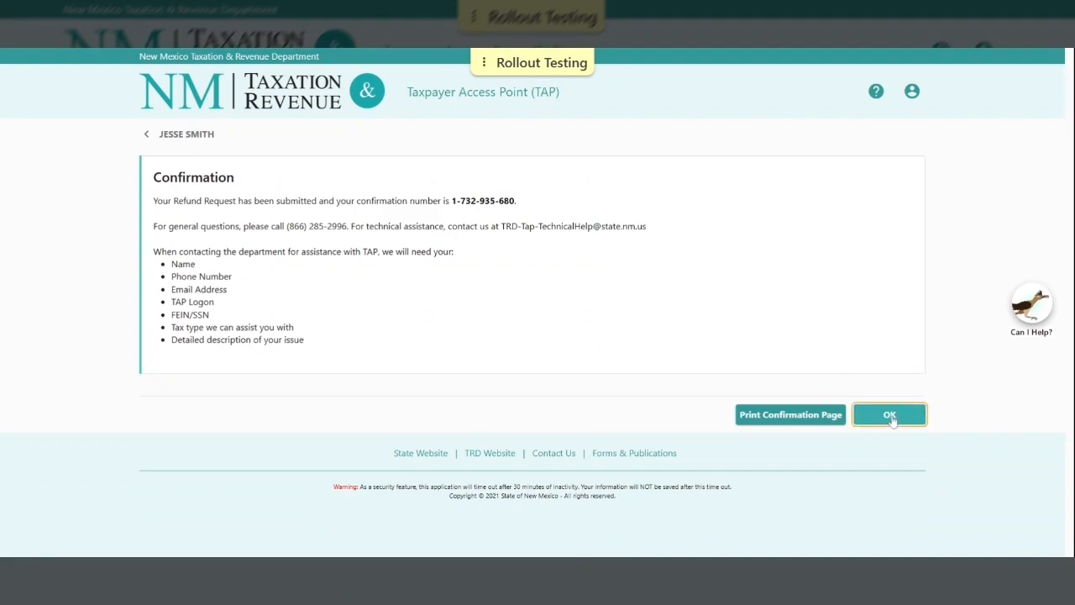